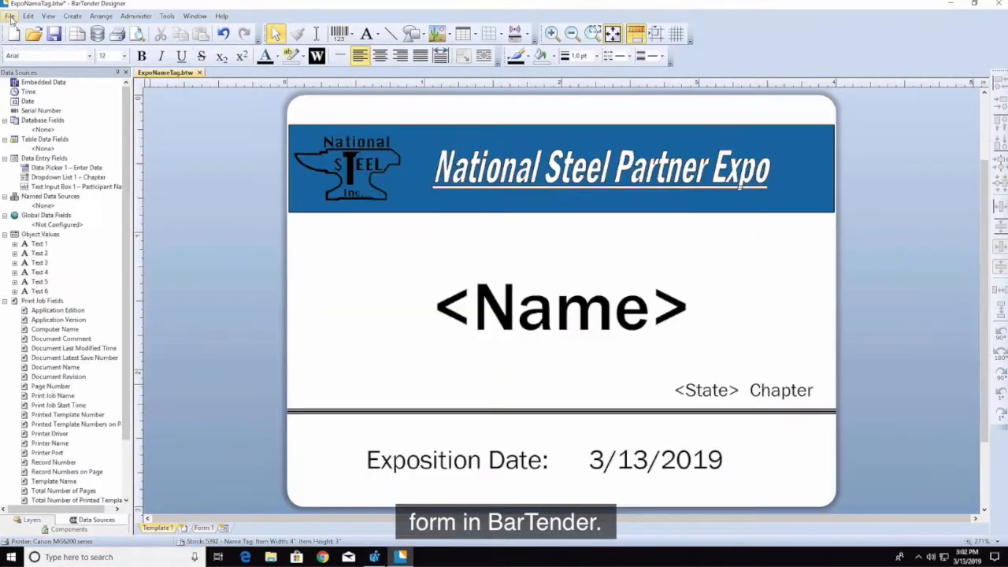
Run a print preview of the name tag with the participant's name filled in, chapter New York and date 3/15/2019
{"action": "left_click", "coordinate": [11, 17]}
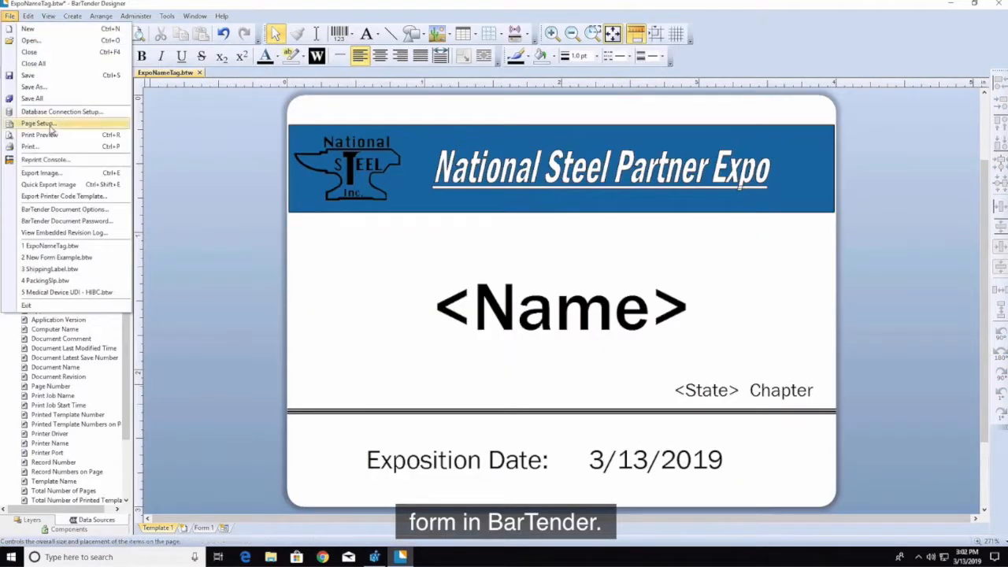
{"action": "left_click", "coordinate": [49, 137]}
{"action": "type", "text": "John McClain"}
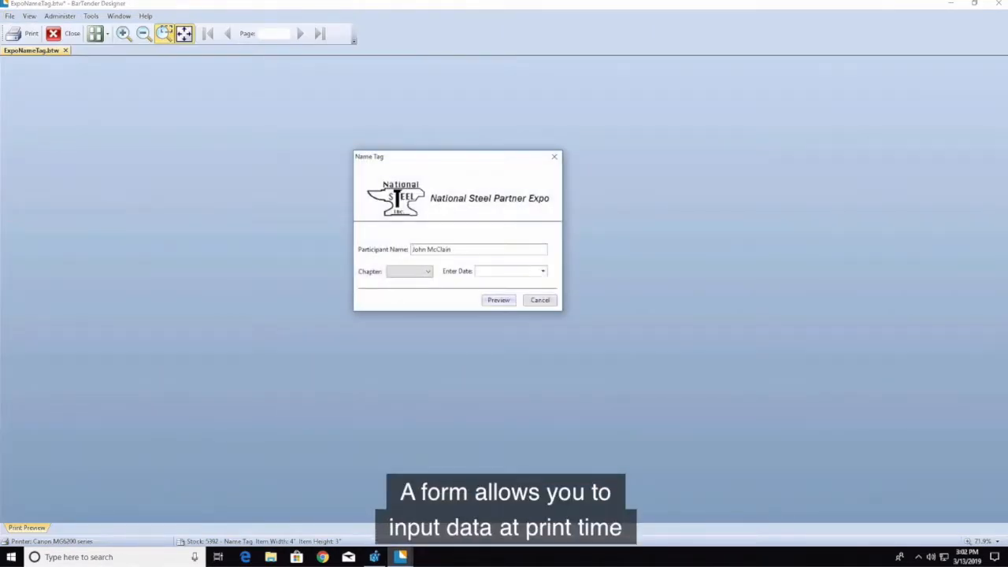
{"action": "left_click", "coordinate": [409, 271]}
{"action": "left_click", "coordinate": [422, 299]}
{"action": "left_click", "coordinate": [543, 271]}
{"action": "left_click", "coordinate": [569, 337]}
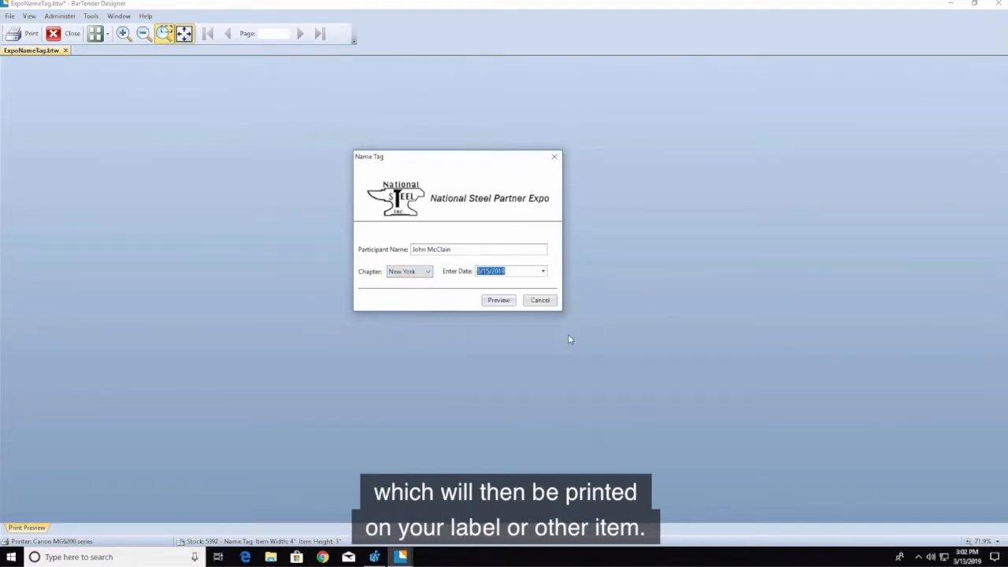
{"action": "left_click", "coordinate": [502, 302]}
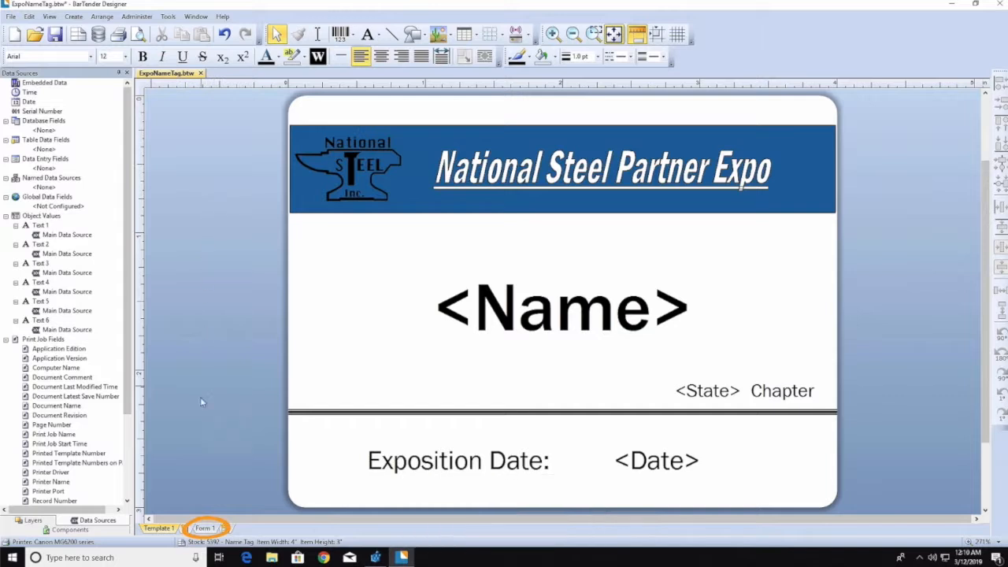
Open the blank data entry form Form 1 and shrink it to about 3.74 by 4.31 inches
{"action": "left_click", "coordinate": [206, 529]}
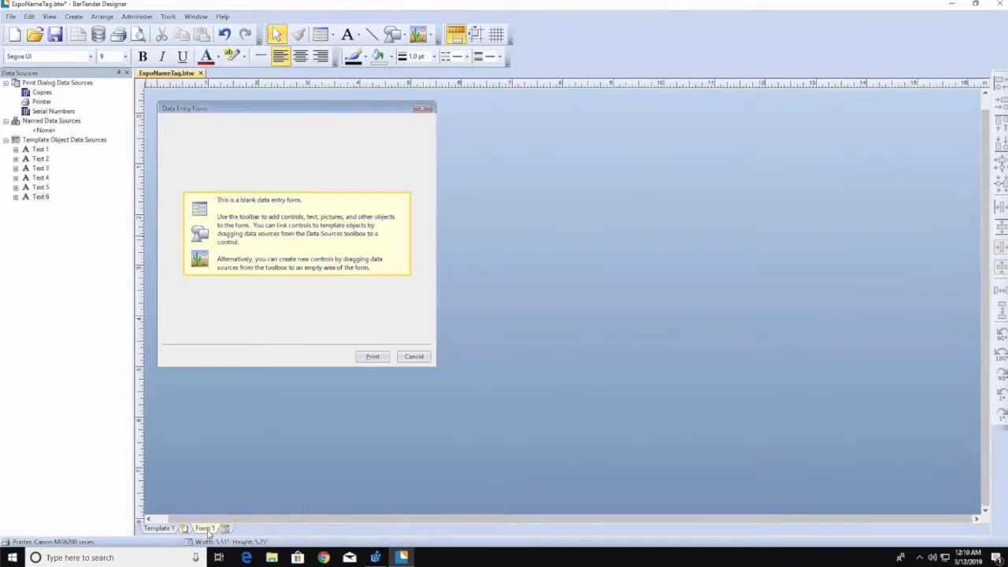
{"action": "left_click", "coordinate": [252, 319]}
{"action": "left_click_drag", "start_coordinate": [296, 368], "coordinate": [296, 321]}
{"action": "left_click_drag", "start_coordinate": [439, 210], "coordinate": [349, 209]}
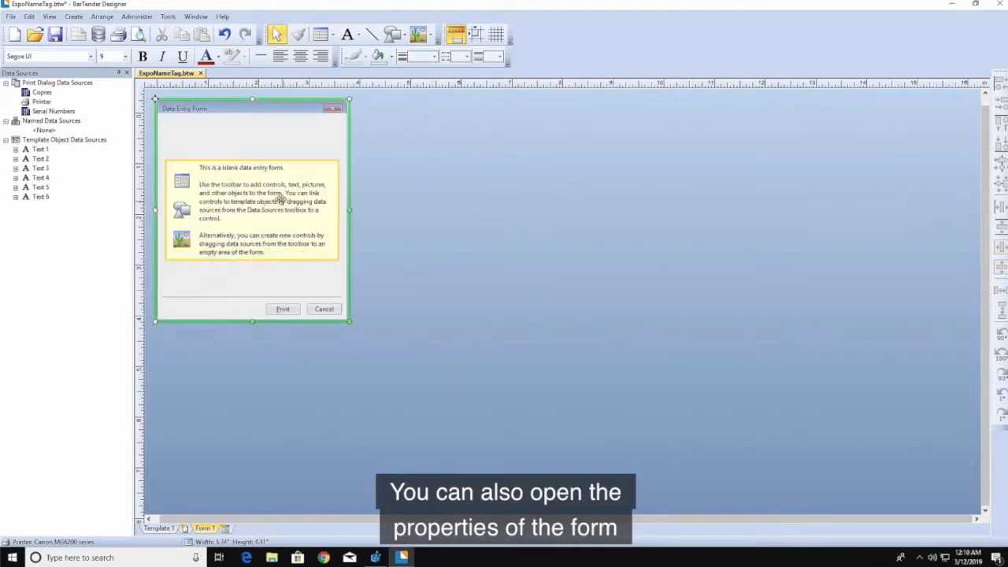
Give the form the title "Participant Name Tag" in its properties and review the tab order and font settings
{"action": "right_click", "coordinate": [259, 184]}
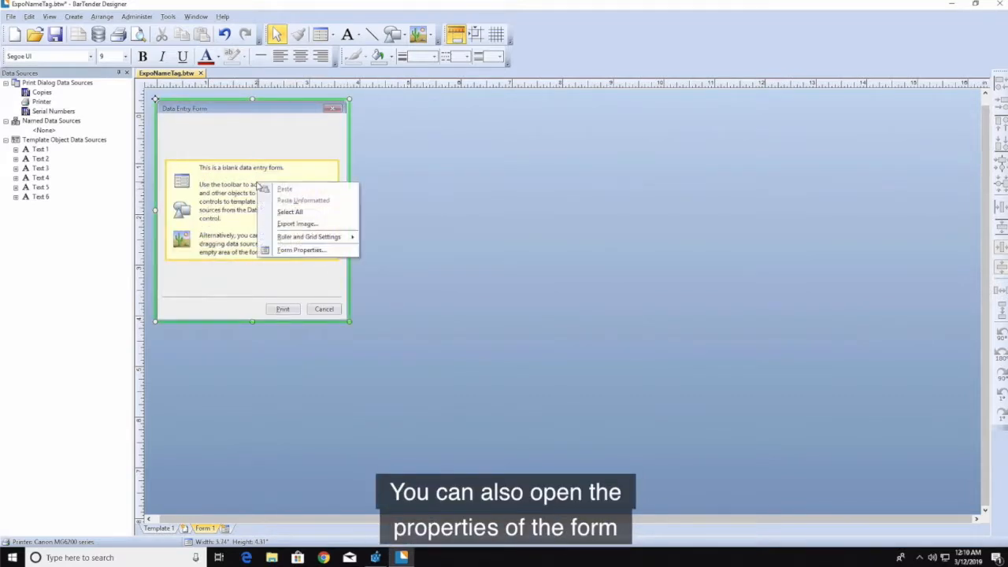
{"action": "left_click", "coordinate": [336, 253]}
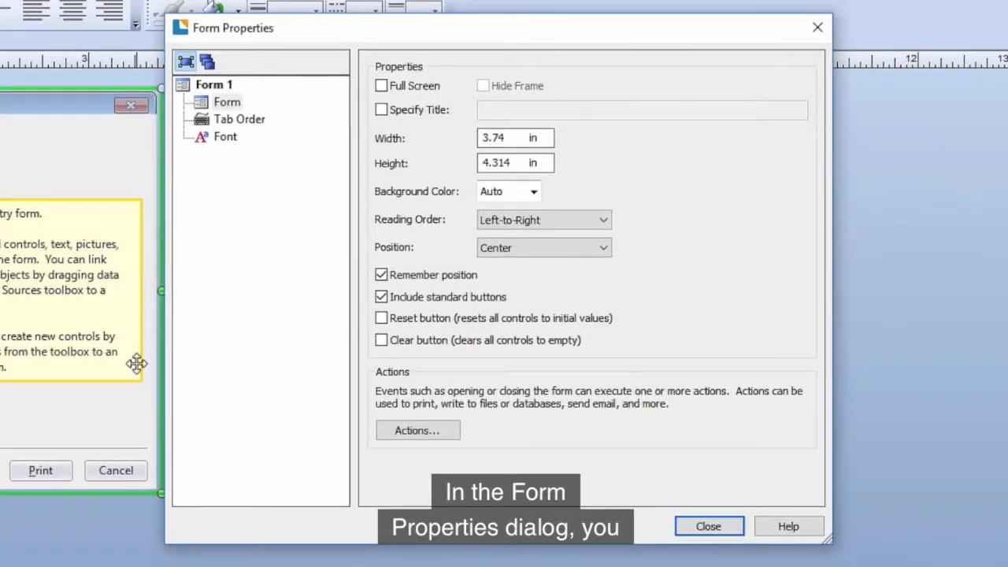
{"action": "left_click", "coordinate": [381, 110]}
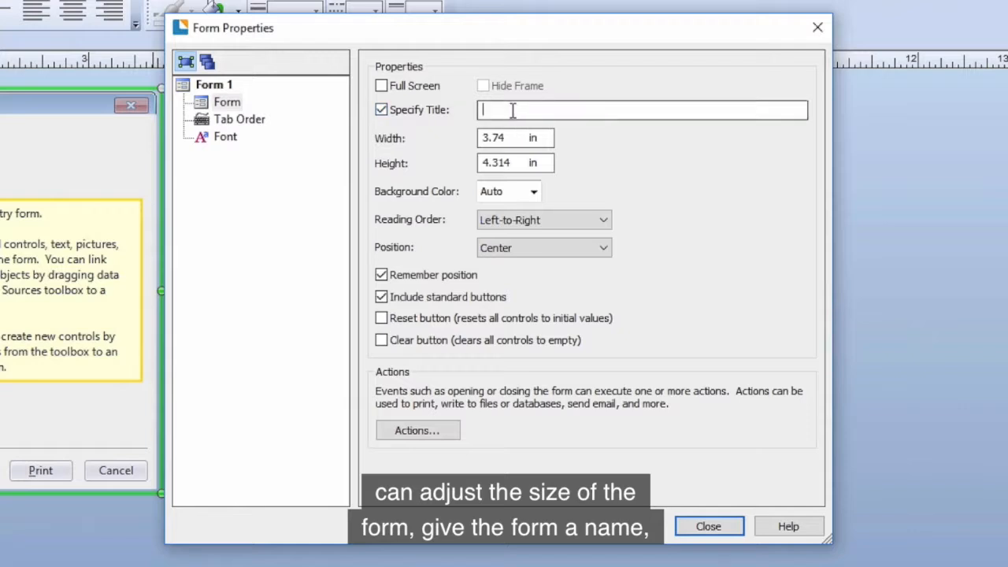
{"action": "type", "text": "Participant Name Tag"}
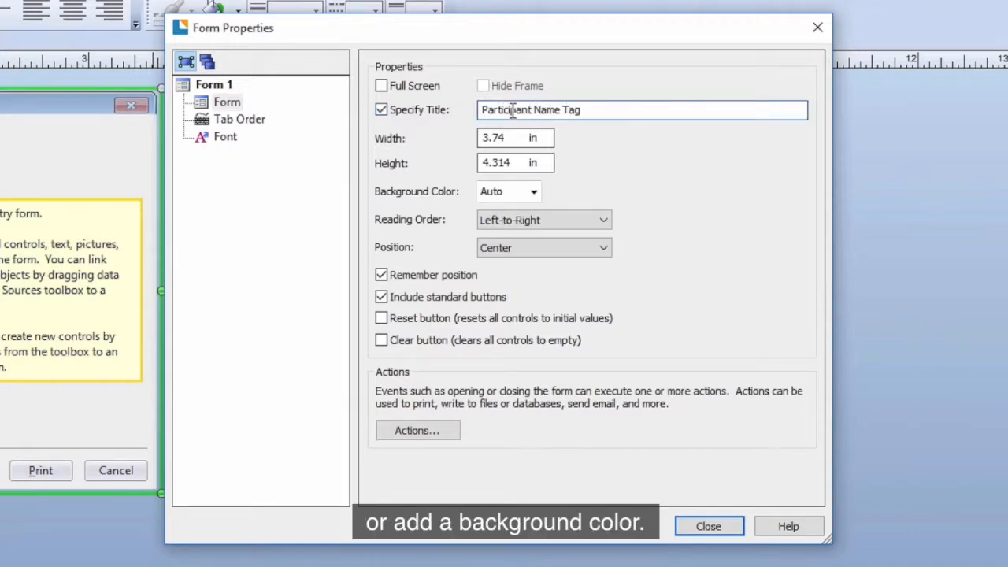
{"action": "left_click", "coordinate": [265, 126]}
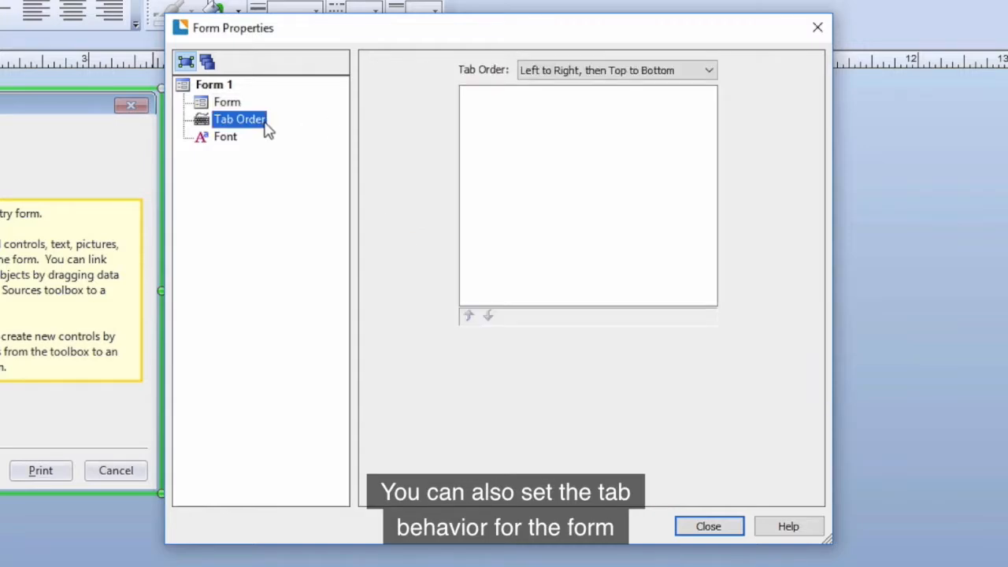
{"action": "left_click", "coordinate": [231, 139]}
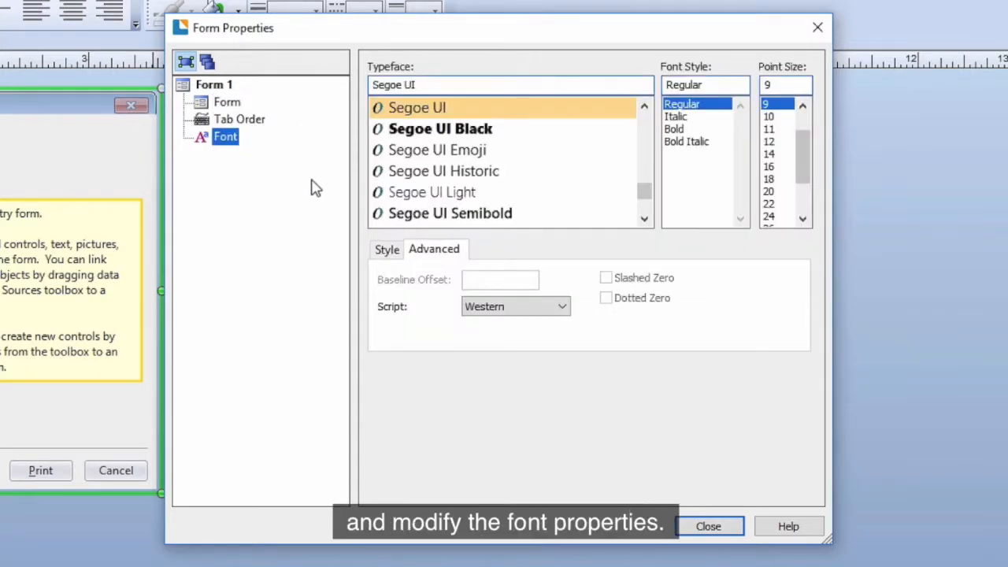
{"action": "left_click", "coordinate": [712, 527]}
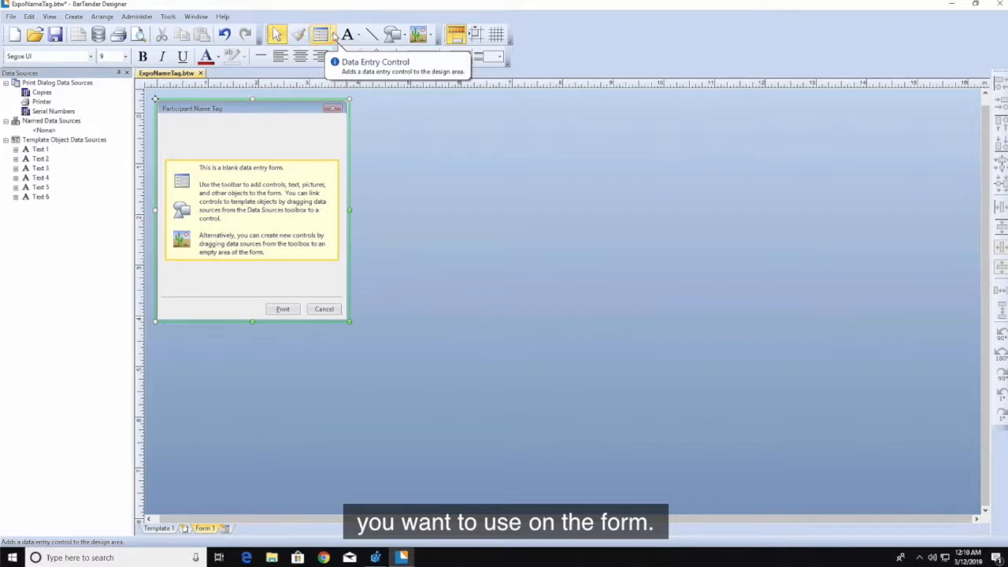
Add a text input box to the form and position it in the upper half
{"action": "left_click", "coordinate": [334, 36]}
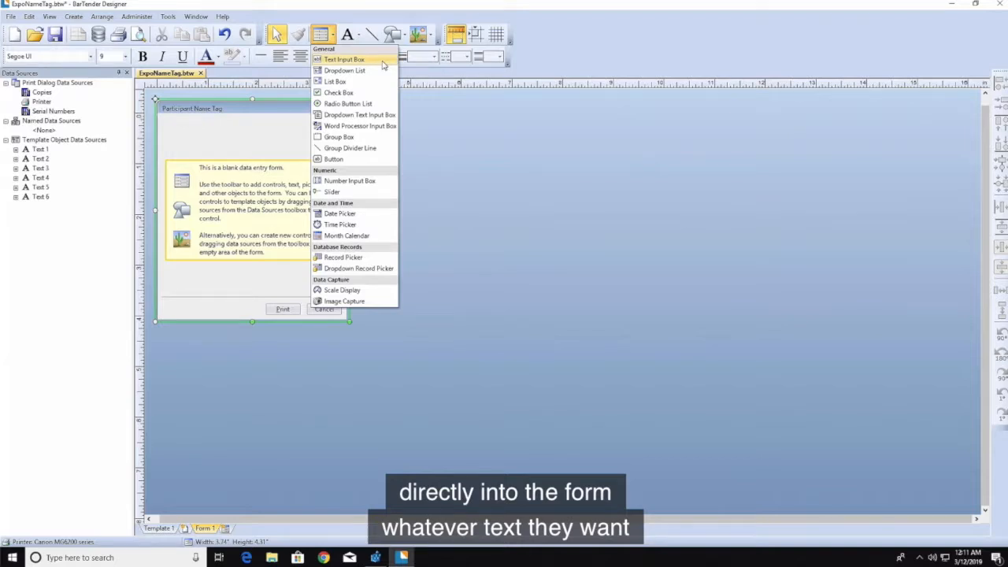
{"action": "left_click", "coordinate": [383, 66]}
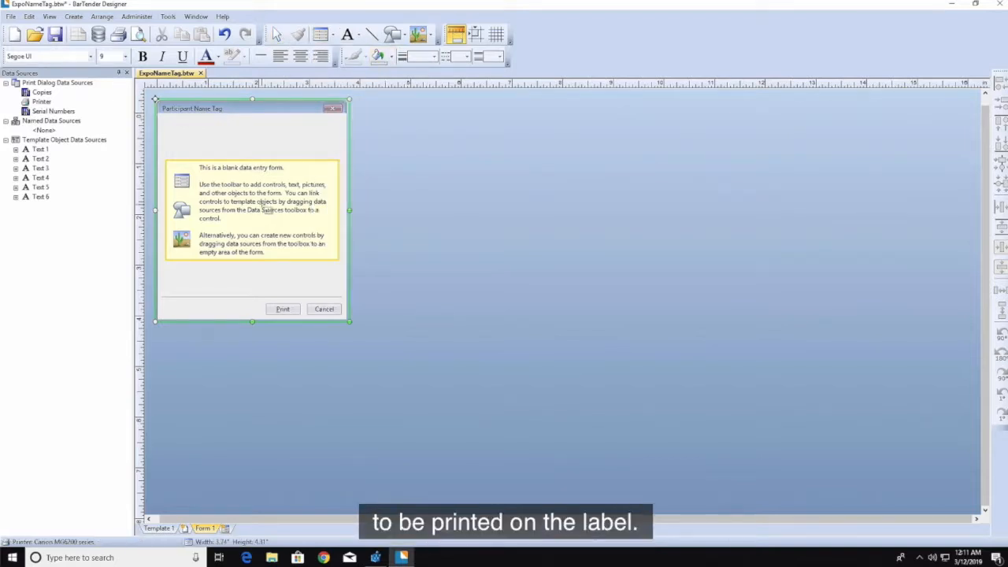
{"action": "left_click", "coordinate": [262, 204]}
{"action": "left_click_drag", "start_coordinate": [277, 202], "coordinate": [236, 168]}
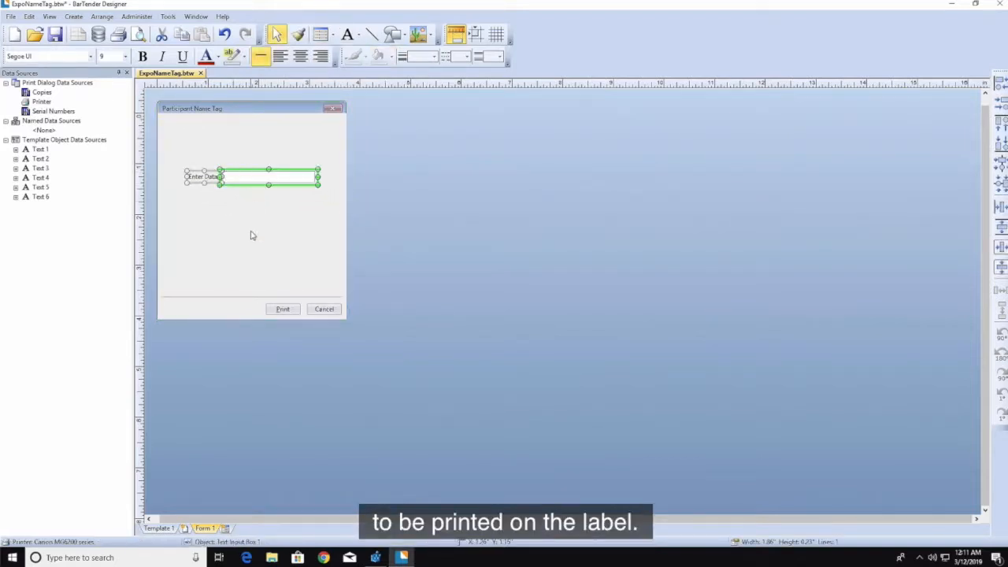
Select the text input control's label and its data entry box separately to examine the two parts
{"action": "left_click", "coordinate": [198, 214]}
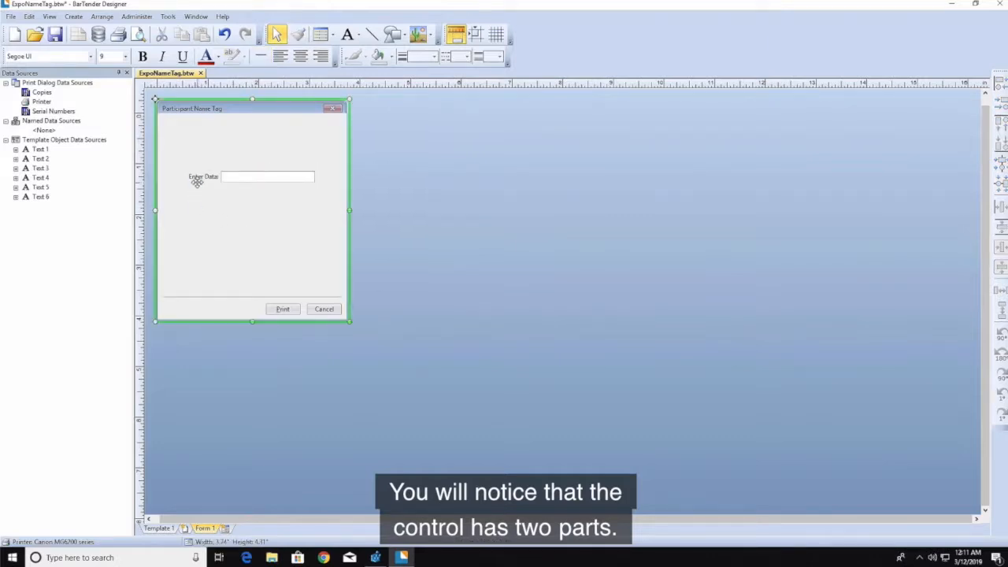
{"action": "left_click", "coordinate": [197, 180]}
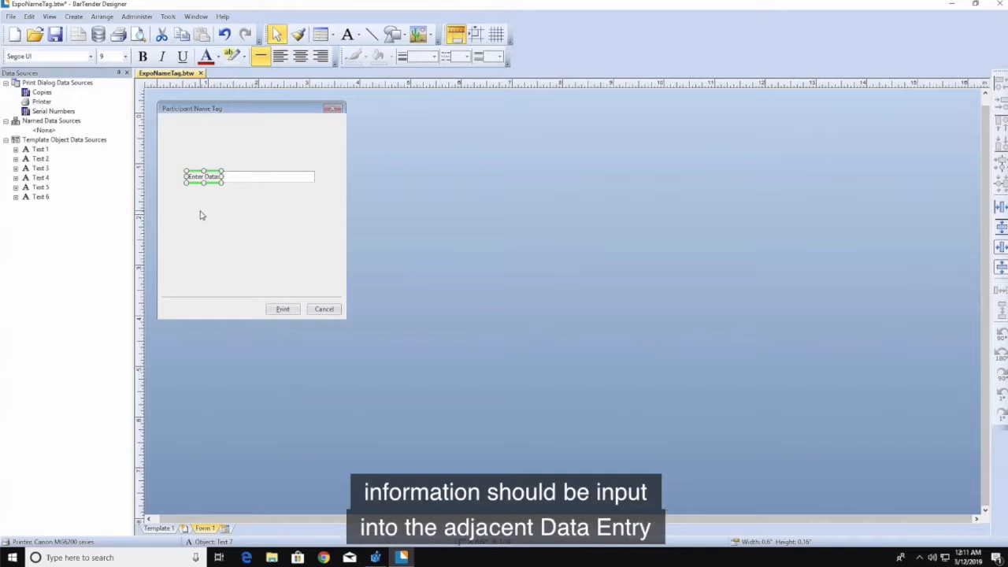
{"action": "left_click", "coordinate": [229, 213]}
{"action": "left_click", "coordinate": [247, 176]}
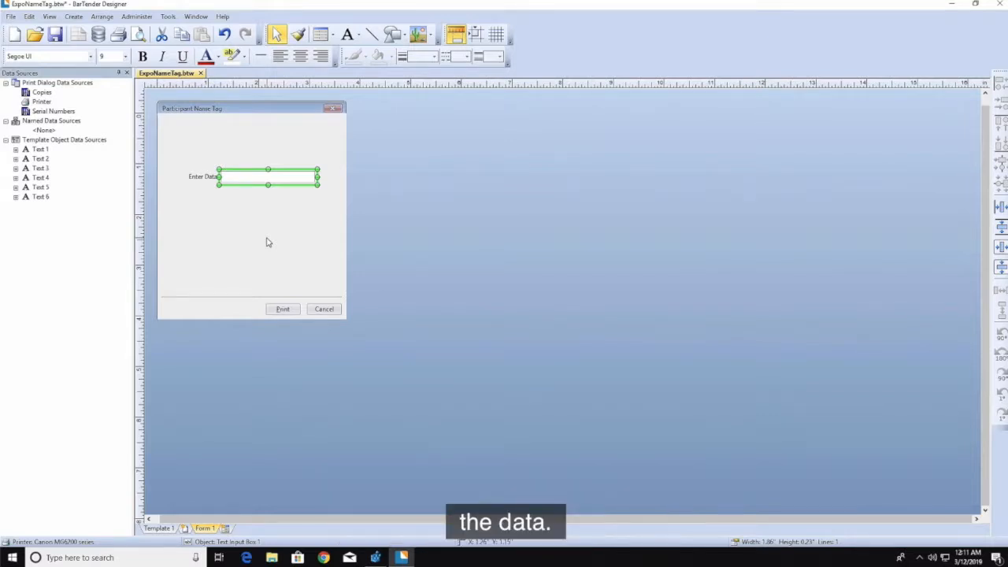
{"action": "left_click", "coordinate": [234, 230]}
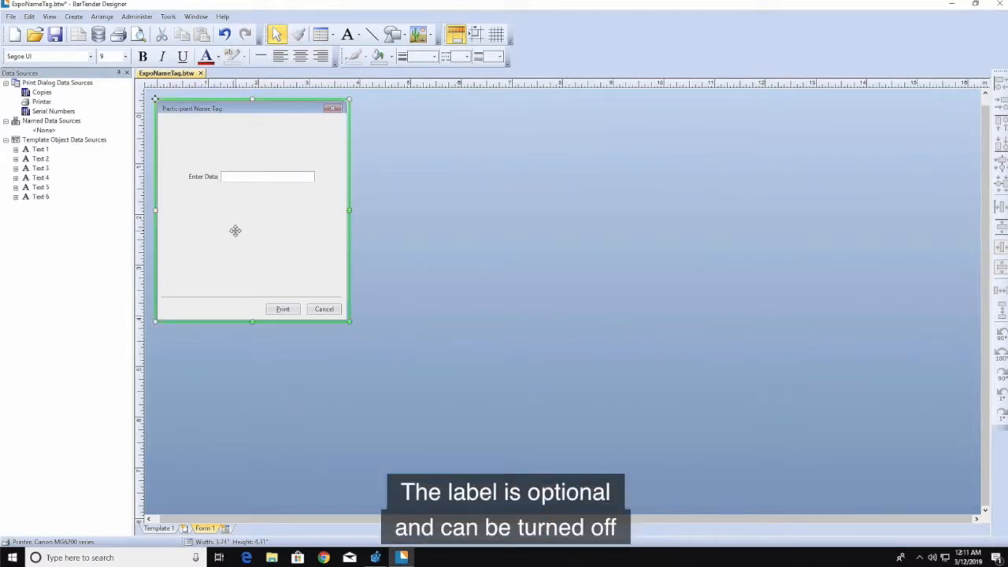
Change the input control's label text to "Participant Name:" and shift the control slightly right on the form
{"action": "left_click", "coordinate": [199, 178]}
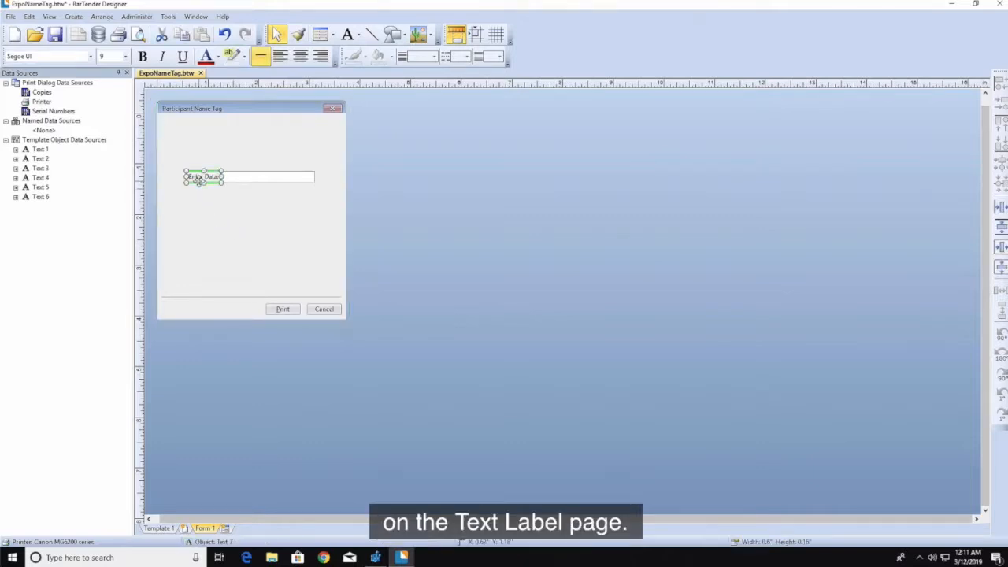
{"action": "right_click", "coordinate": [199, 179]}
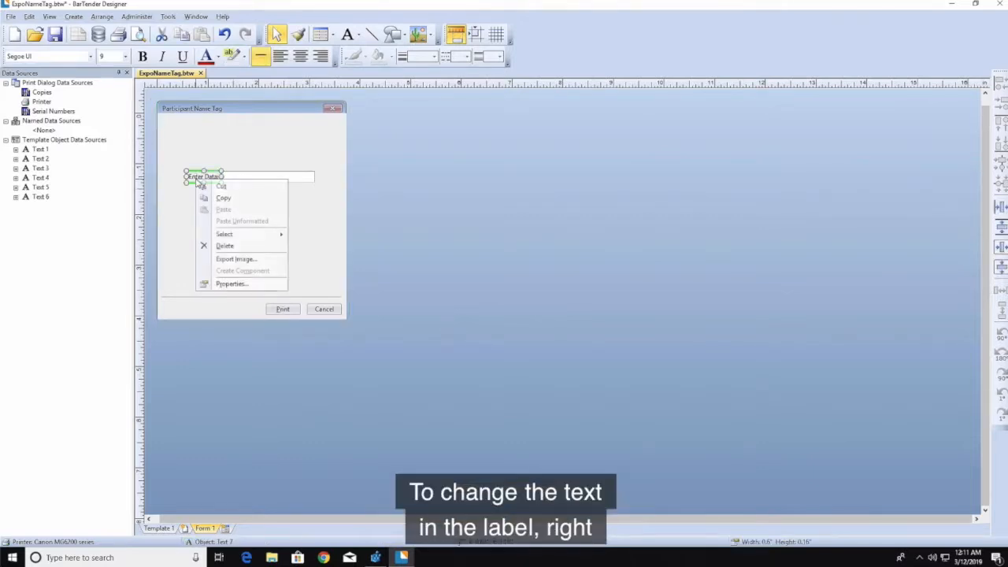
{"action": "left_click", "coordinate": [263, 285]}
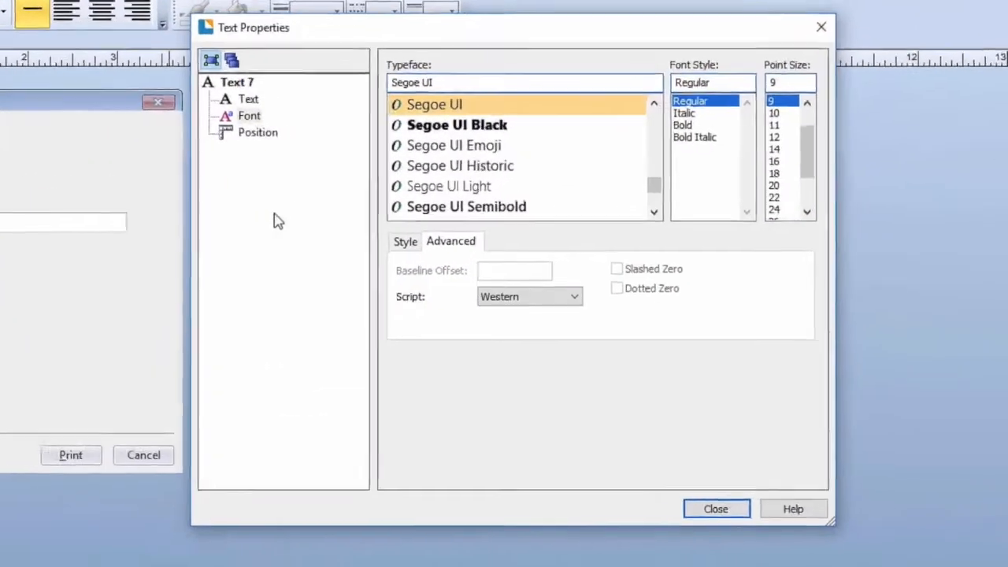
{"action": "left_click", "coordinate": [362, 104]}
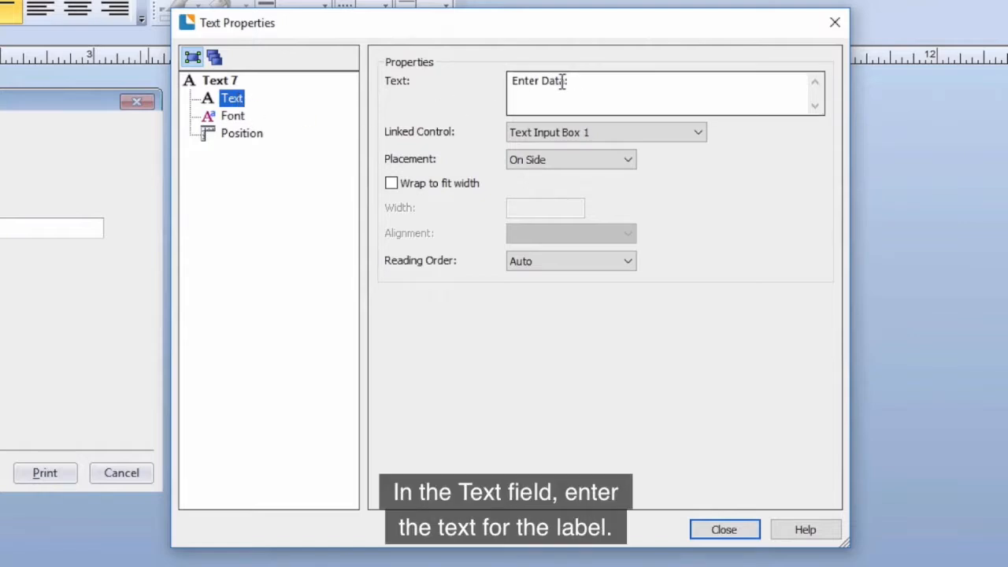
{"action": "left_click_drag", "start_coordinate": [563, 82], "coordinate": [484, 84]}
{"action": "type", "text": "P"}
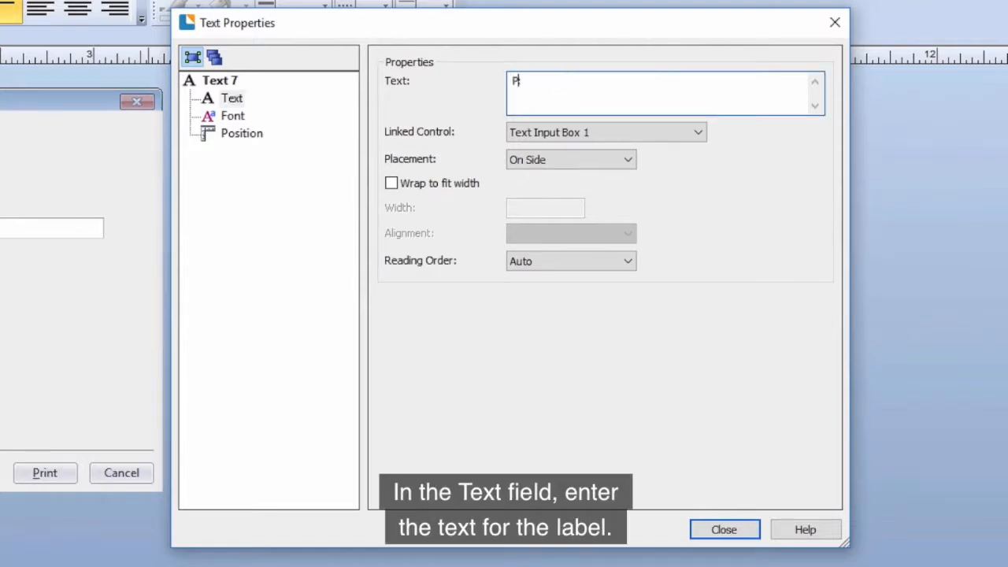
{"action": "type", "text": "articipant Name:"}
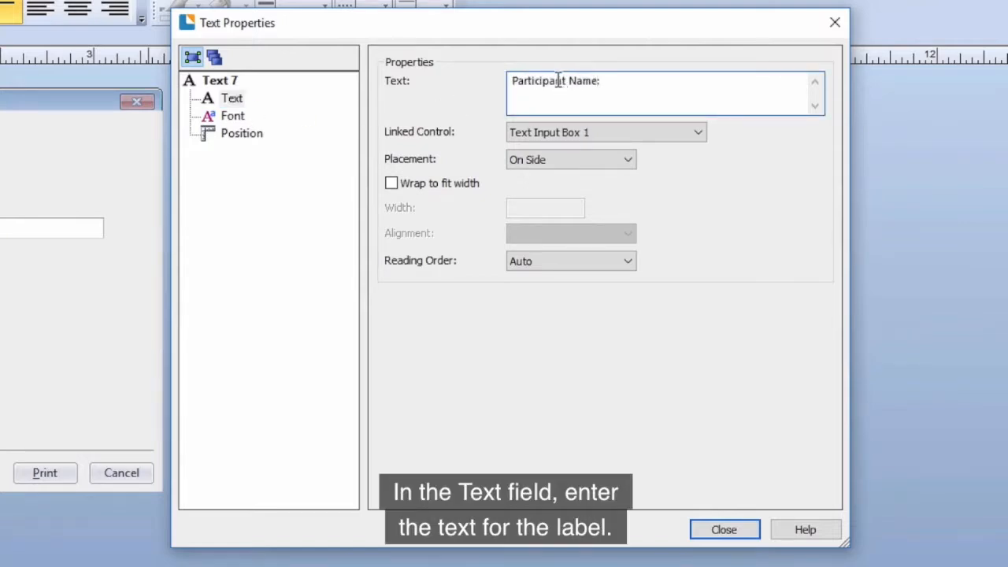
{"action": "left_click", "coordinate": [724, 529]}
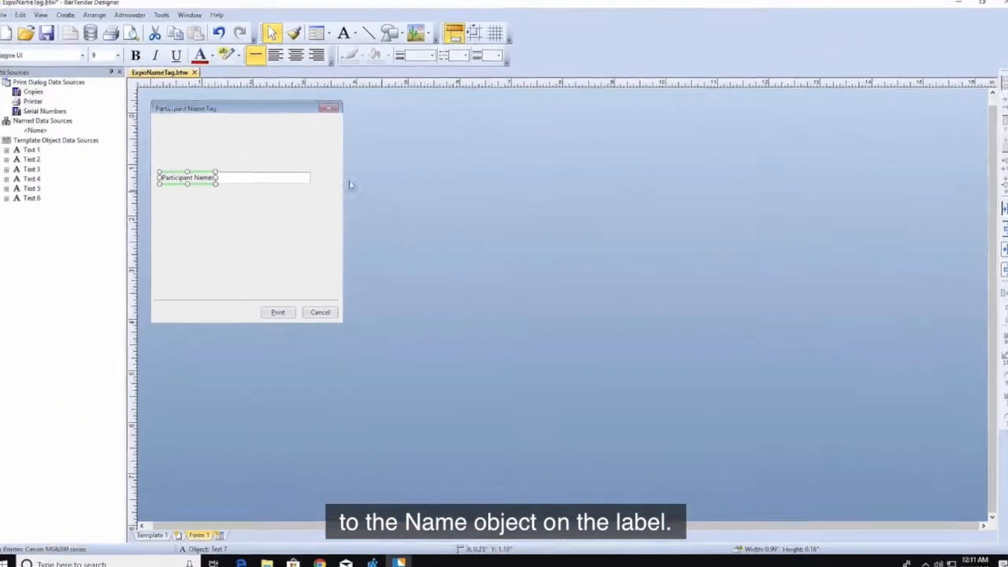
{"action": "left_click_drag", "start_coordinate": [290, 171], "coordinate": [310, 173]}
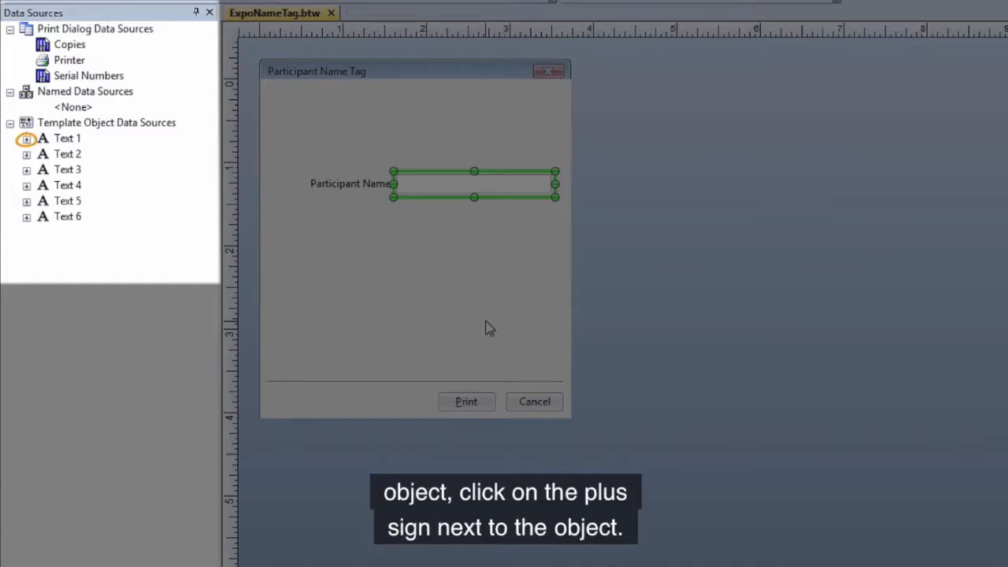
Link the <Name> data source of the Text 2 template object to the Participant Name input box
{"action": "left_click", "coordinate": [26, 140]}
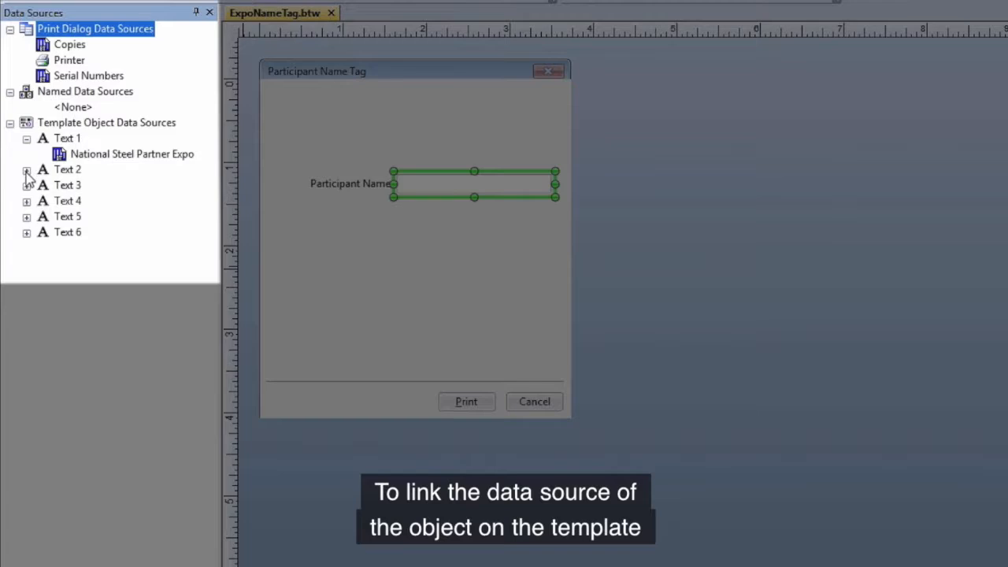
{"action": "left_click", "coordinate": [26, 170]}
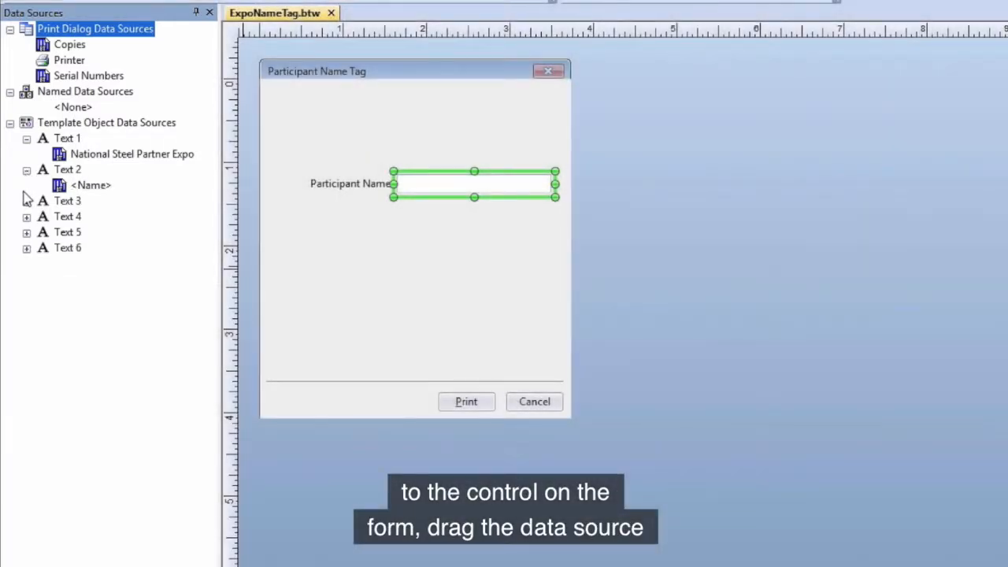
{"action": "left_click_drag", "start_coordinate": [91, 186], "coordinate": [455, 183]}
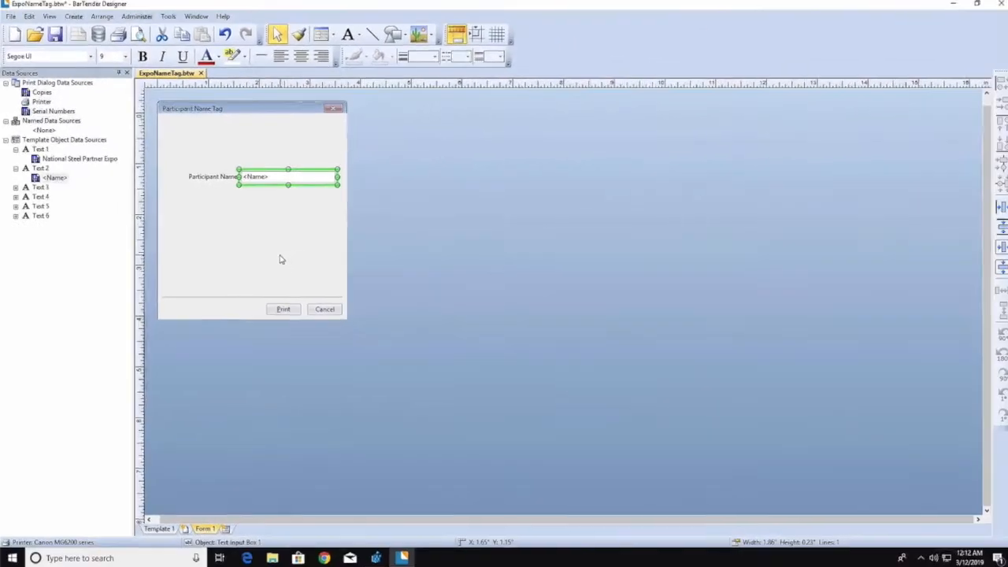
Add a dropdown list to the form and position it just below the Participant Name control
{"action": "left_click", "coordinate": [334, 35]}
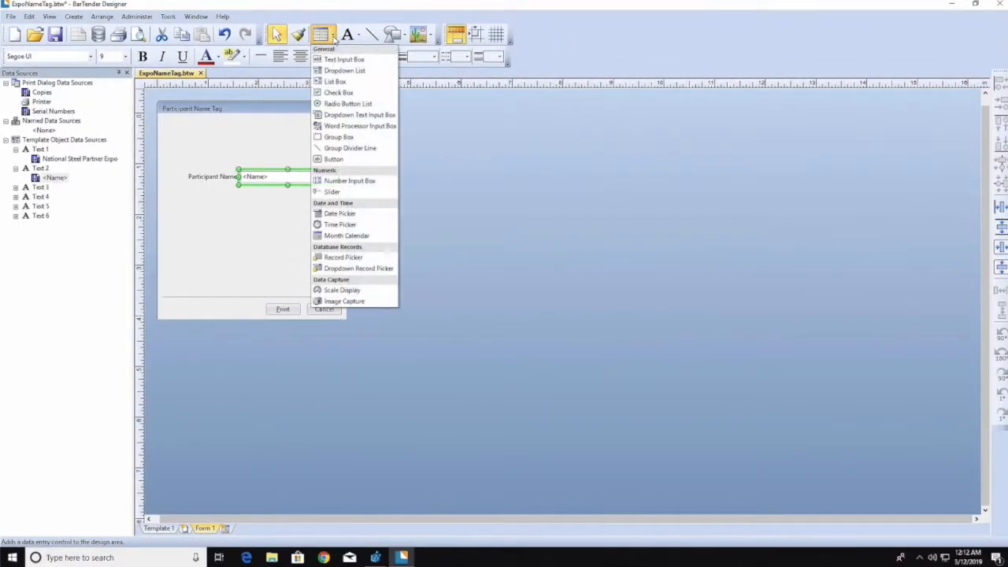
{"action": "left_click", "coordinate": [380, 75]}
{"action": "left_click", "coordinate": [251, 215]}
{"action": "left_click_drag", "start_coordinate": [251, 214], "coordinate": [241, 197]}
Fill the dropdown list's display text items with West Virginia, Pennsylvania, New York, Ohio and Virginia
{"action": "right_click", "coordinate": [244, 201]}
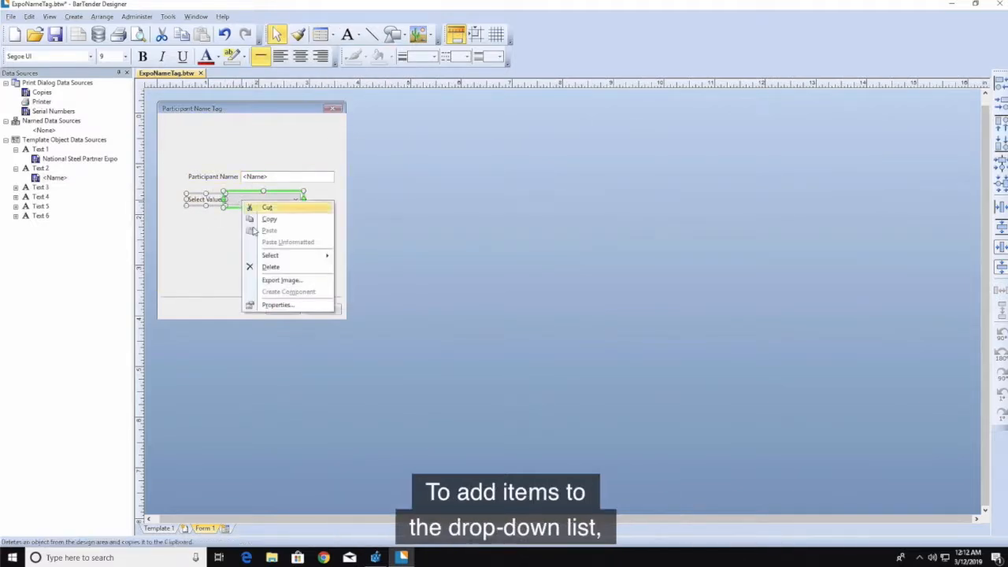
{"action": "left_click", "coordinate": [307, 307]}
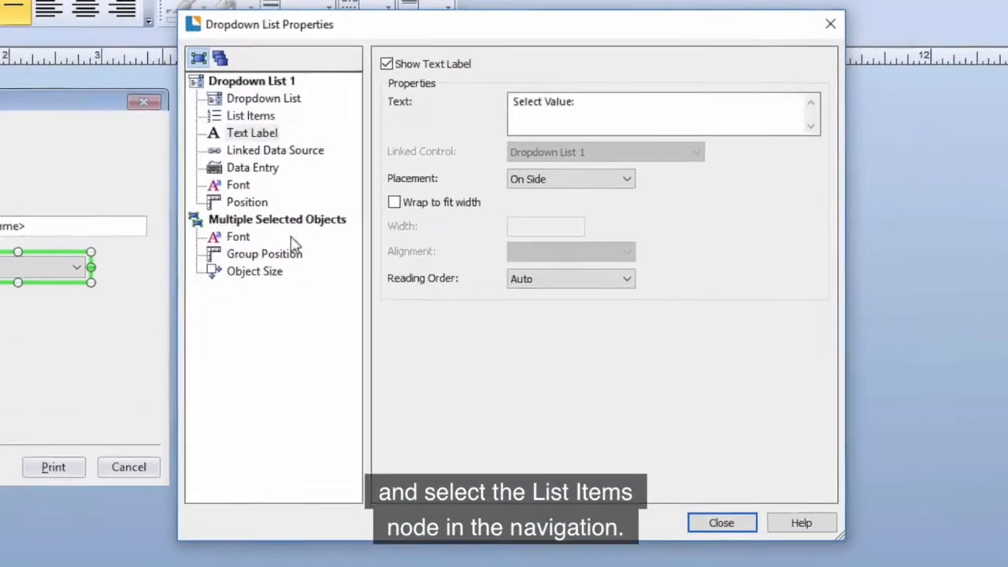
{"action": "left_click", "coordinate": [252, 117]}
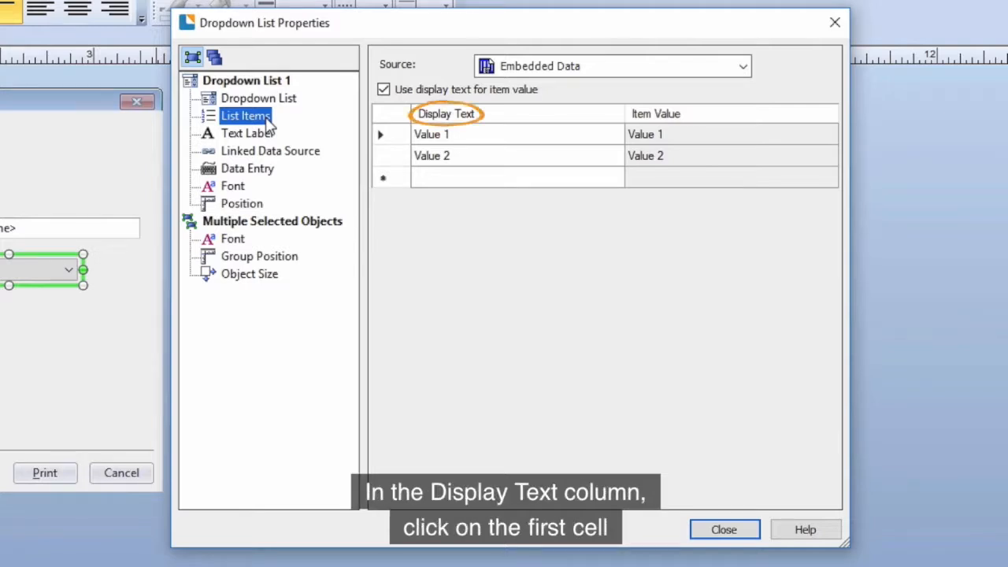
{"action": "left_click", "coordinate": [459, 135]}
{"action": "type", "text": "West Virginia"}
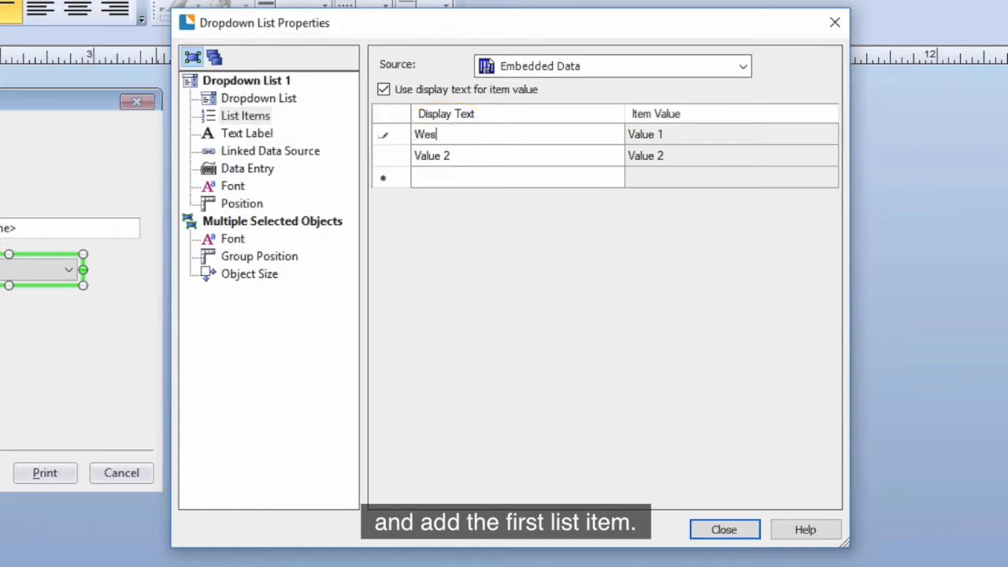
{"action": "key", "text": "Return"}
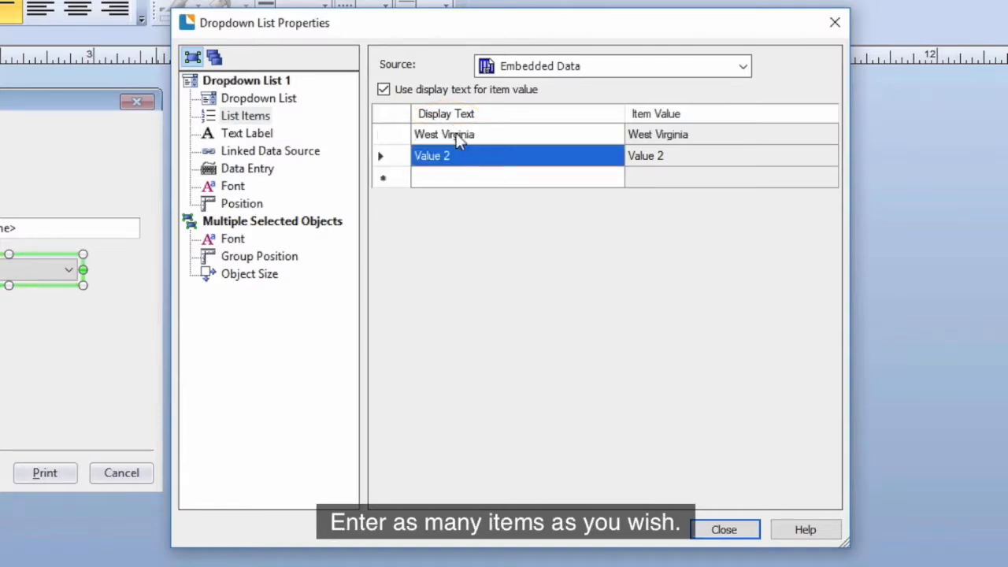
{"action": "type", "text": "Pennsylvania"}
{"action": "key", "text": "Return"}
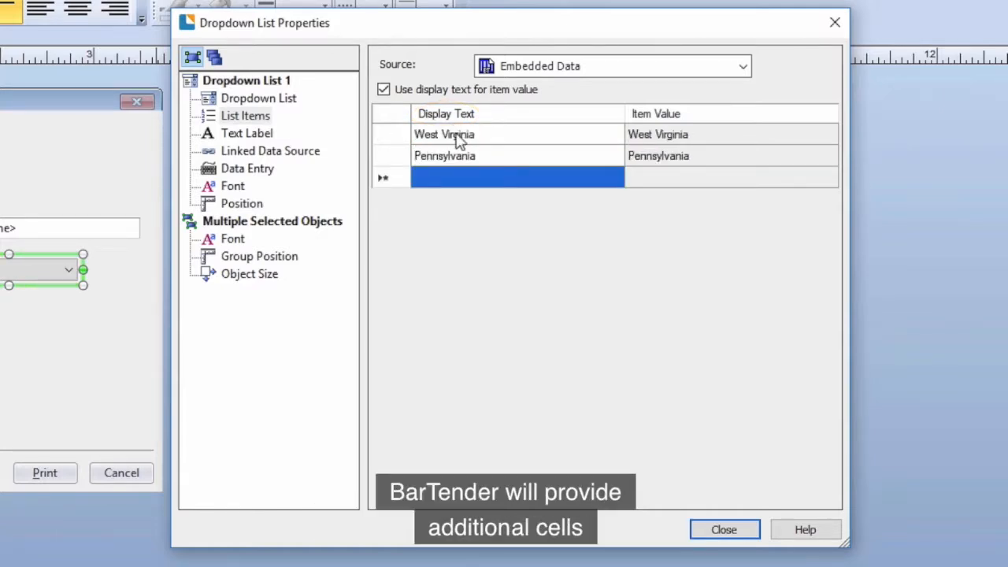
{"action": "type", "text": "New York"}
{"action": "key", "text": "Return"}
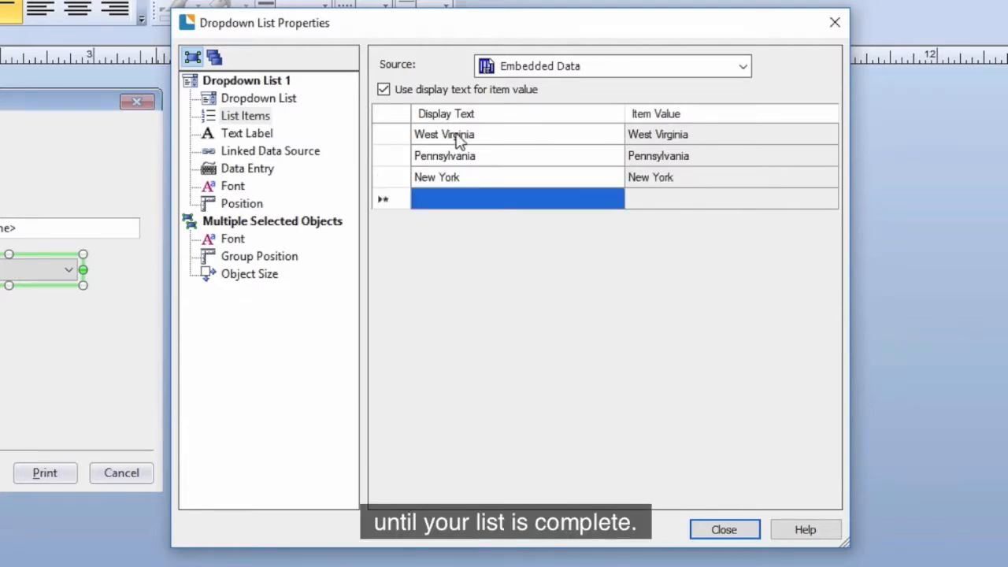
{"action": "type", "text": "Ohio"}
{"action": "key", "text": "Return"}
{"action": "type", "text": "Virginia"}
{"action": "key", "text": "Return"}
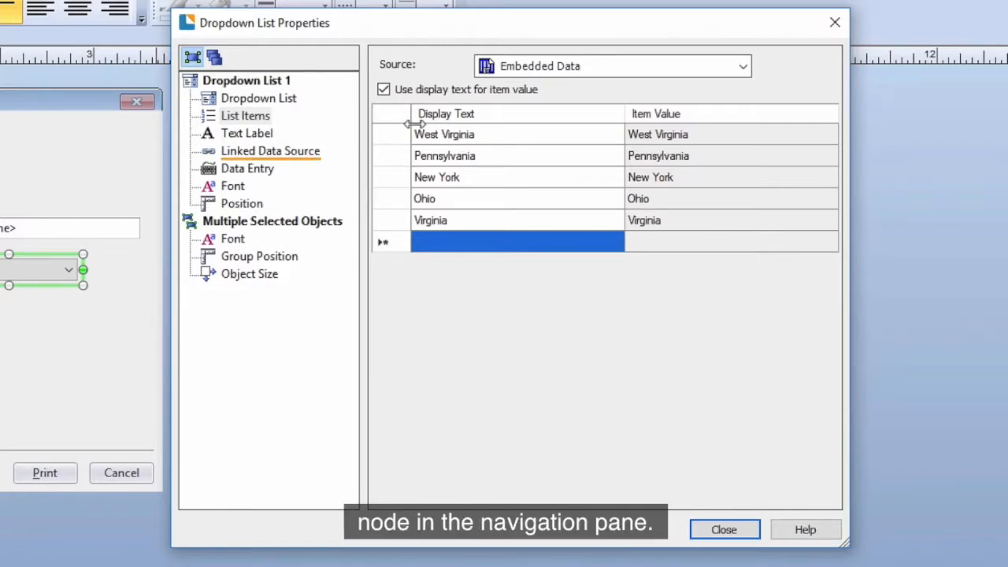
Link the dropdown list to the <State> data source of the Text 5 template object
{"action": "left_click", "coordinate": [314, 156]}
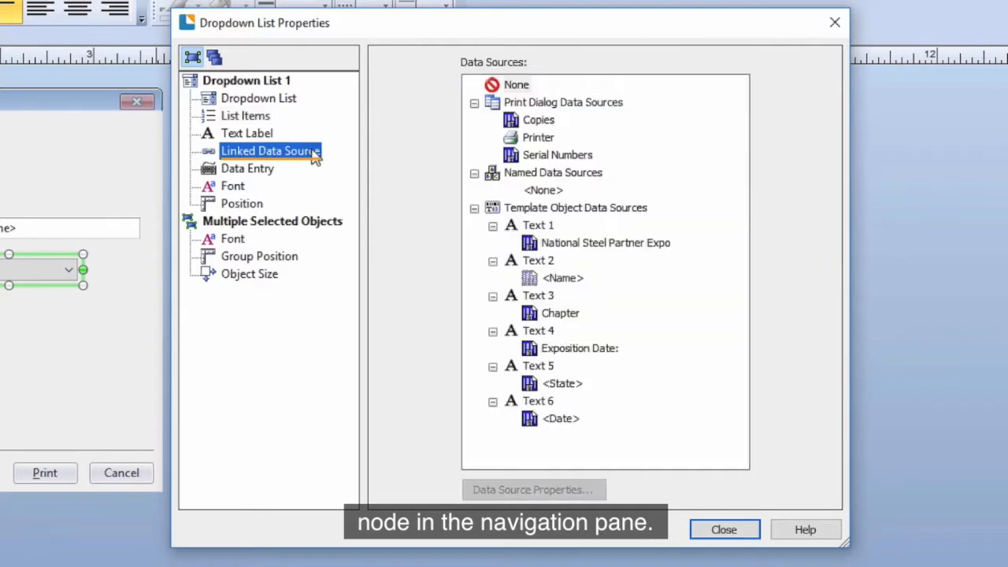
{"action": "left_click", "coordinate": [579, 394]}
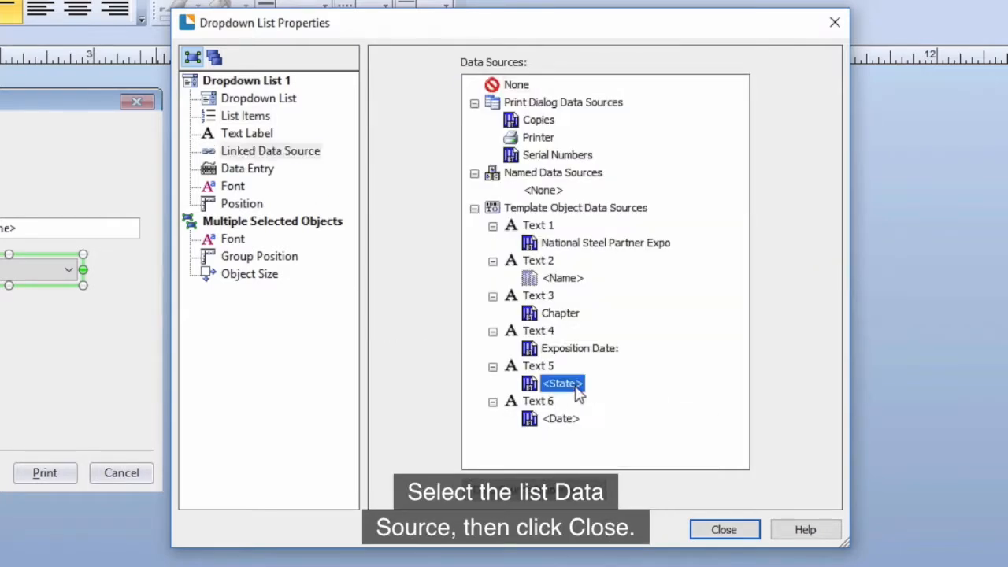
{"action": "left_click", "coordinate": [746, 532]}
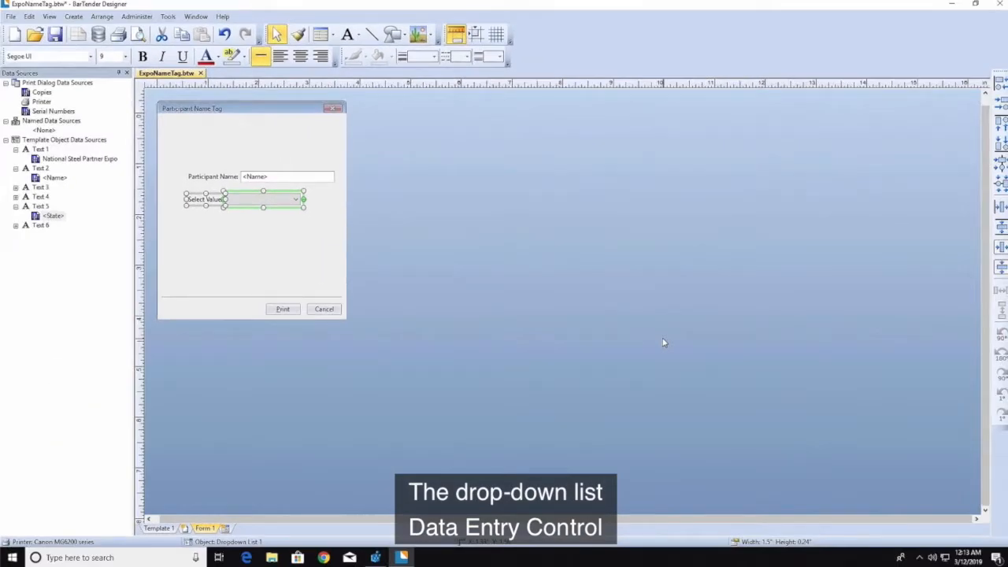
Add a date picker to the form below the dropdown list
{"action": "left_click", "coordinate": [333, 34]}
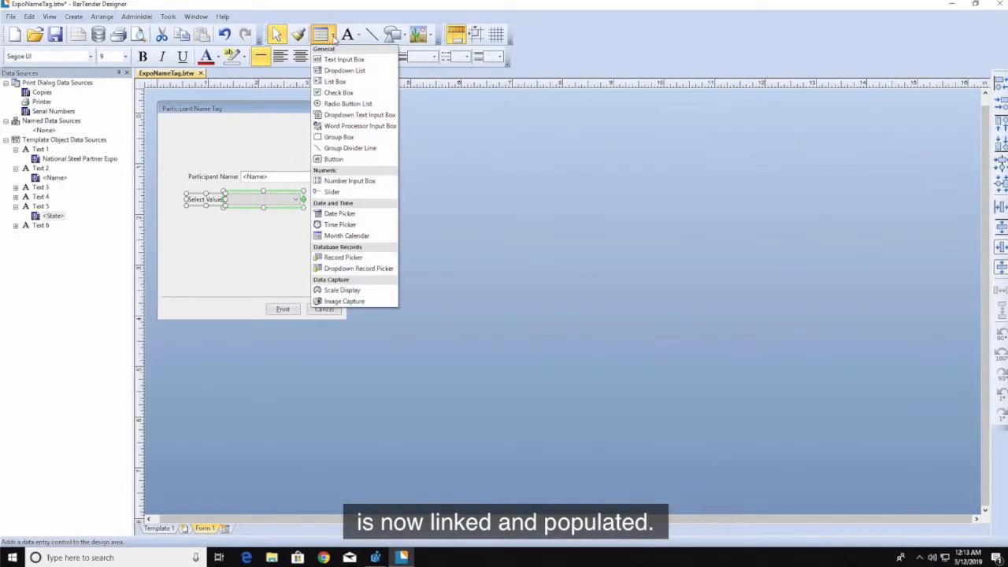
{"action": "left_click", "coordinate": [385, 222]}
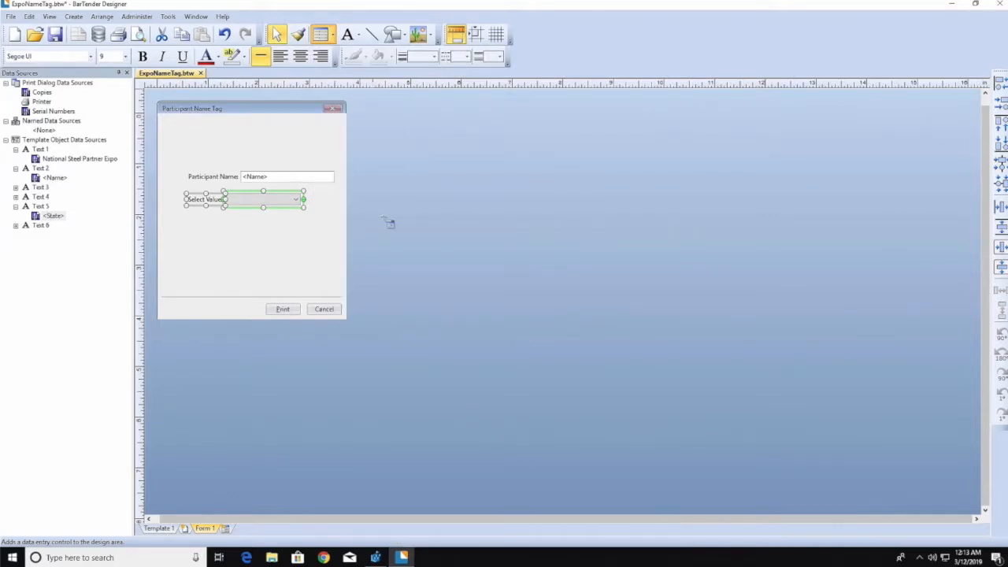
{"action": "left_click", "coordinate": [250, 233]}
{"action": "left_click_drag", "start_coordinate": [250, 231], "coordinate": [248, 227]}
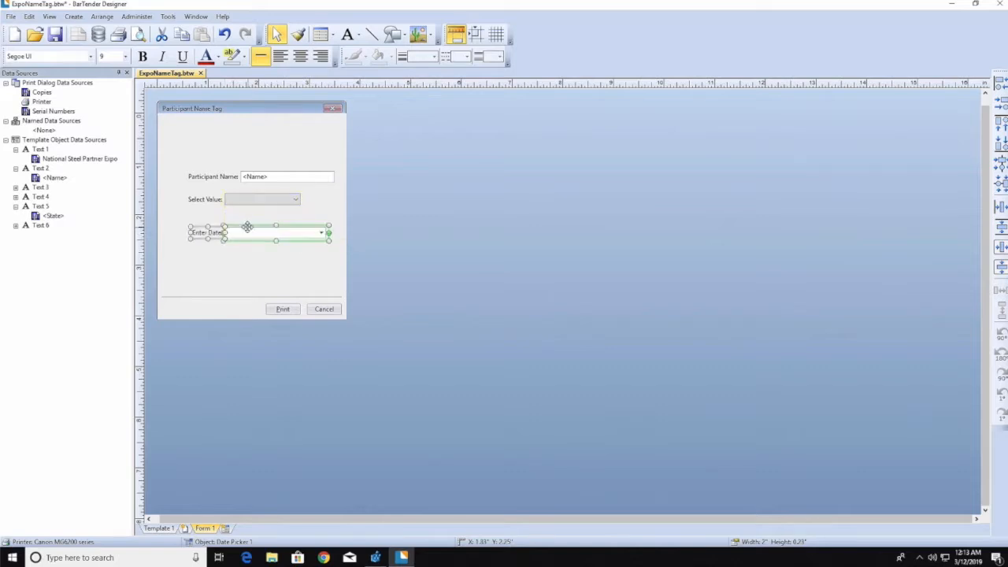
Set the data type of the Text 6 <Date> data source to Date and link it to the date picker
{"action": "left_click", "coordinate": [15, 226]}
{"action": "mouse_move", "coordinate": [50, 238]}
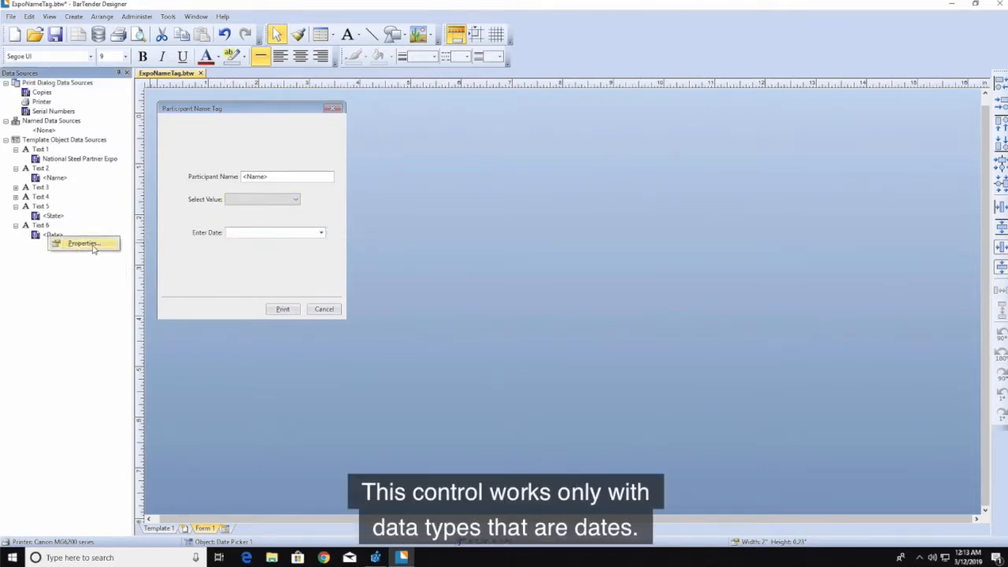
{"action": "left_click", "coordinate": [82, 244]}
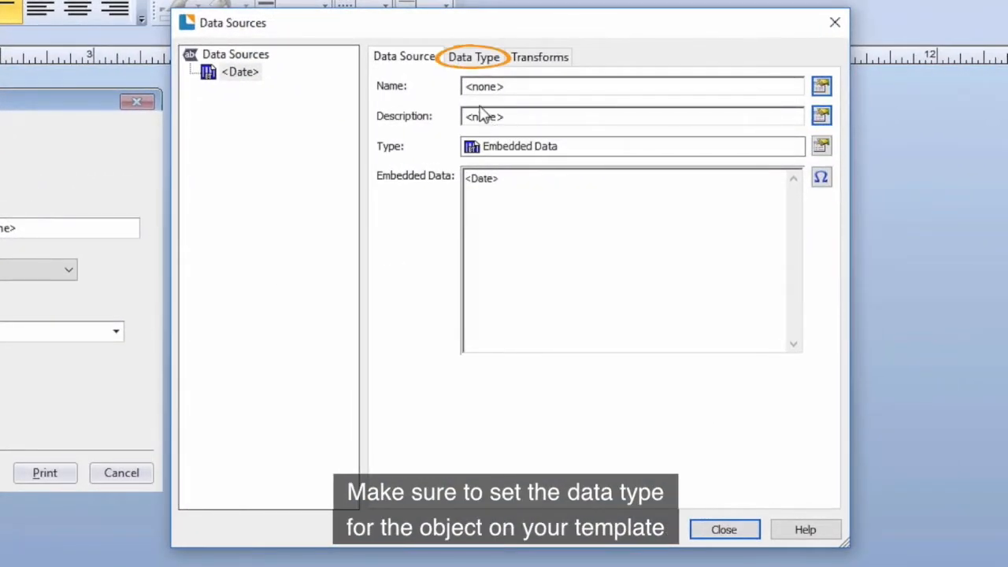
{"action": "left_click", "coordinate": [484, 62]}
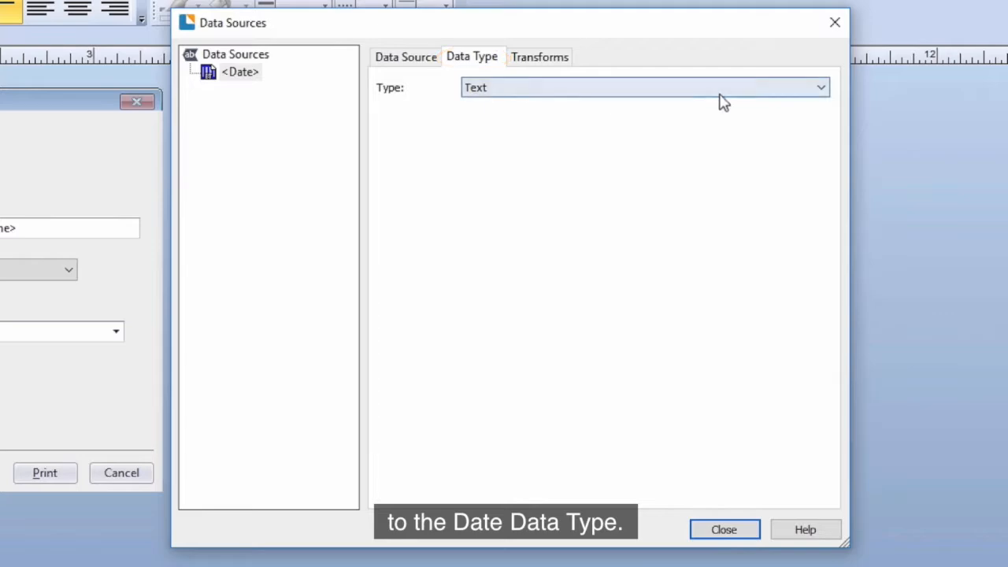
{"action": "left_click", "coordinate": [819, 92]}
{"action": "left_click", "coordinate": [800, 116]}
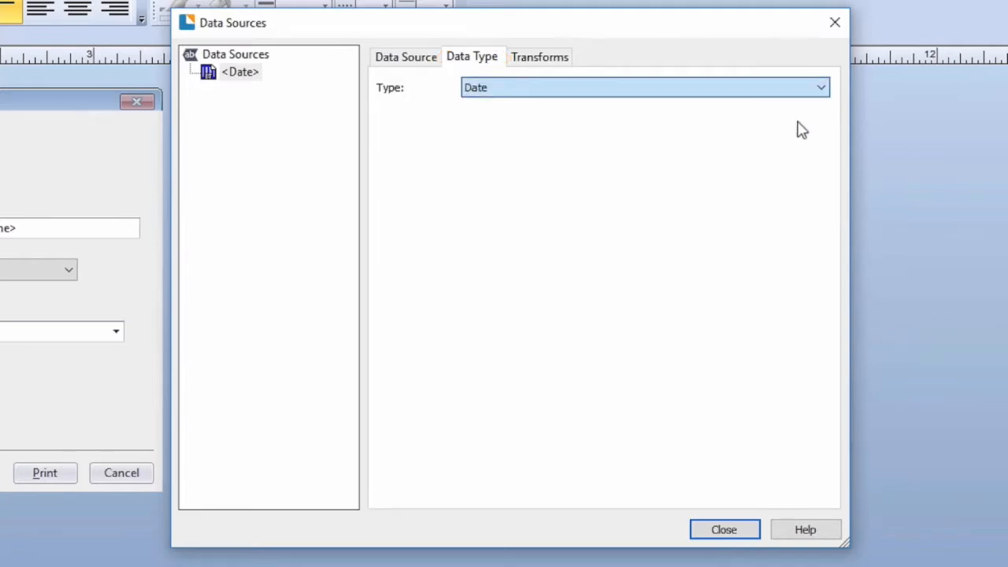
{"action": "left_click", "coordinate": [728, 534]}
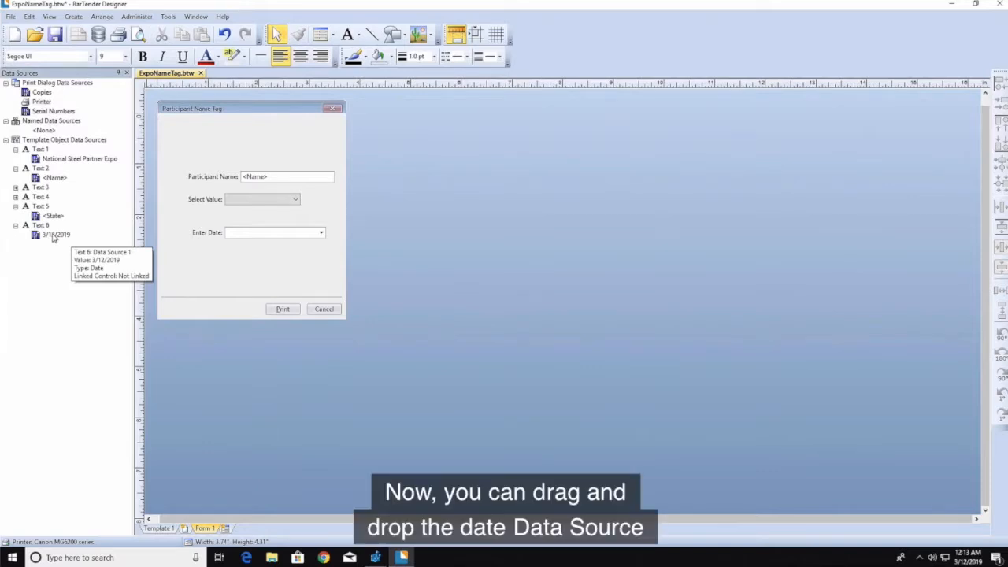
{"action": "left_click_drag", "start_coordinate": [53, 239], "coordinate": [248, 230]}
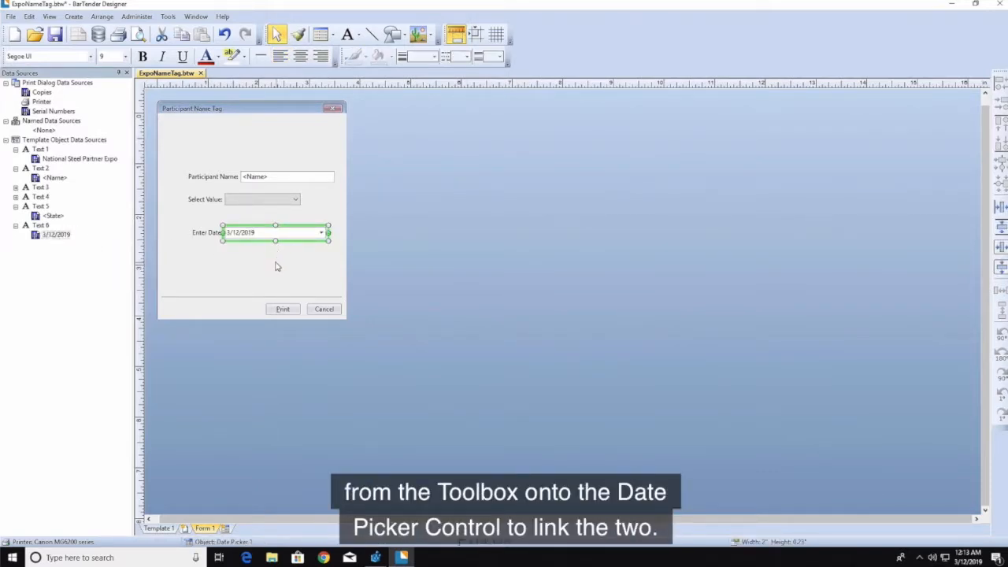
Draw a horizontal line about 3.71 in long across the form above the controls and insert the National Steel logo from file above it
{"action": "left_click", "coordinate": [371, 34]}
{"action": "left_click_drag", "start_coordinate": [156, 150], "coordinate": [347, 150]}
{"action": "left_click", "coordinate": [421, 34]}
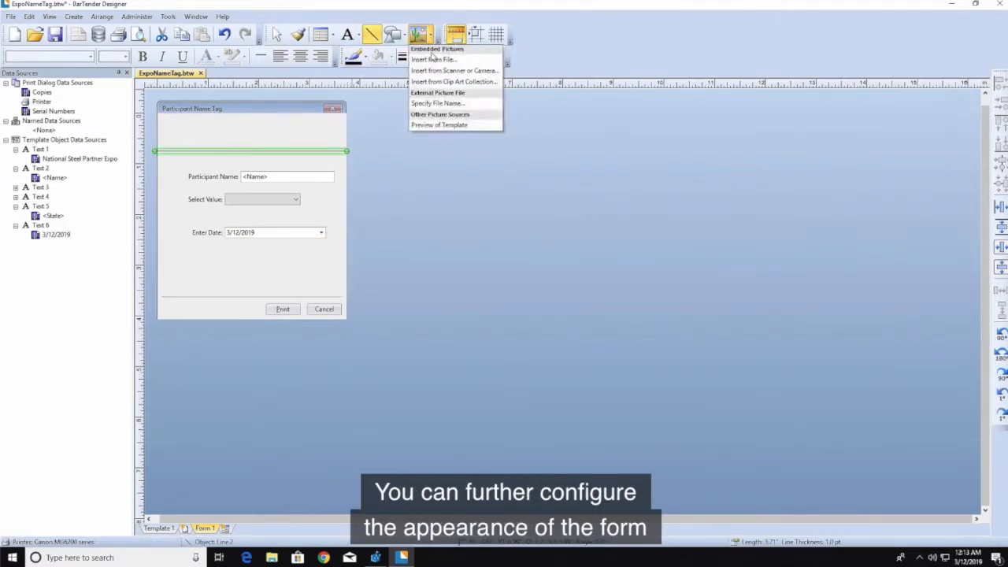
{"action": "left_click", "coordinate": [438, 61]}
{"action": "left_click", "coordinate": [547, 212]}
{"action": "left_click", "coordinate": [704, 378]}
{"action": "left_click_drag", "start_coordinate": [160, 121], "coordinate": [197, 143]}
Add a text object reading "National Steel Partner Expo" beside the logo in the form's header
{"action": "left_click", "coordinate": [350, 35]}
{"action": "left_click", "coordinate": [365, 52]}
{"action": "left_click", "coordinate": [253, 132]}
{"action": "right_click", "coordinate": [252, 132]}
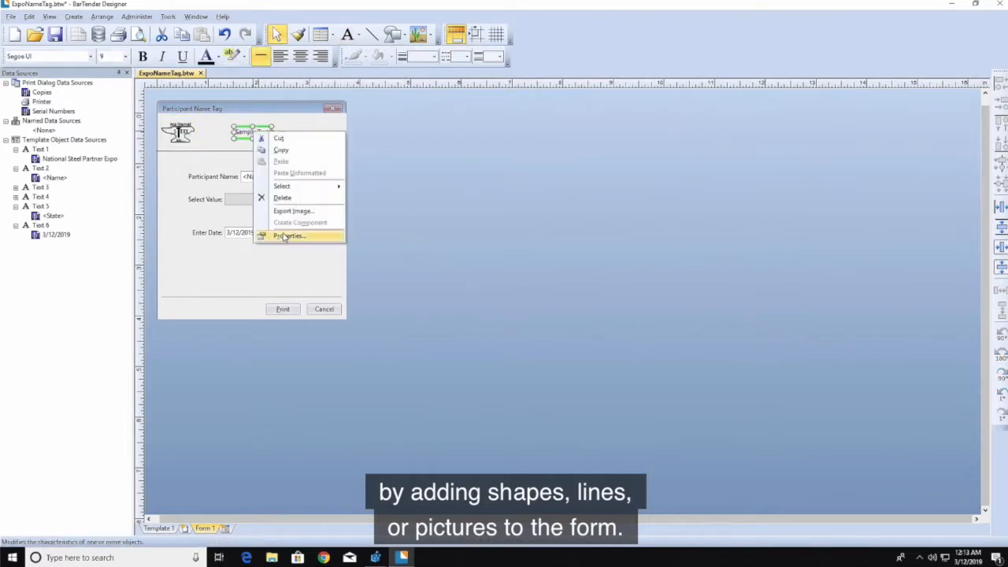
{"action": "left_click", "coordinate": [279, 233]}
{"action": "type", "text": "National Steel Partner Expo"}
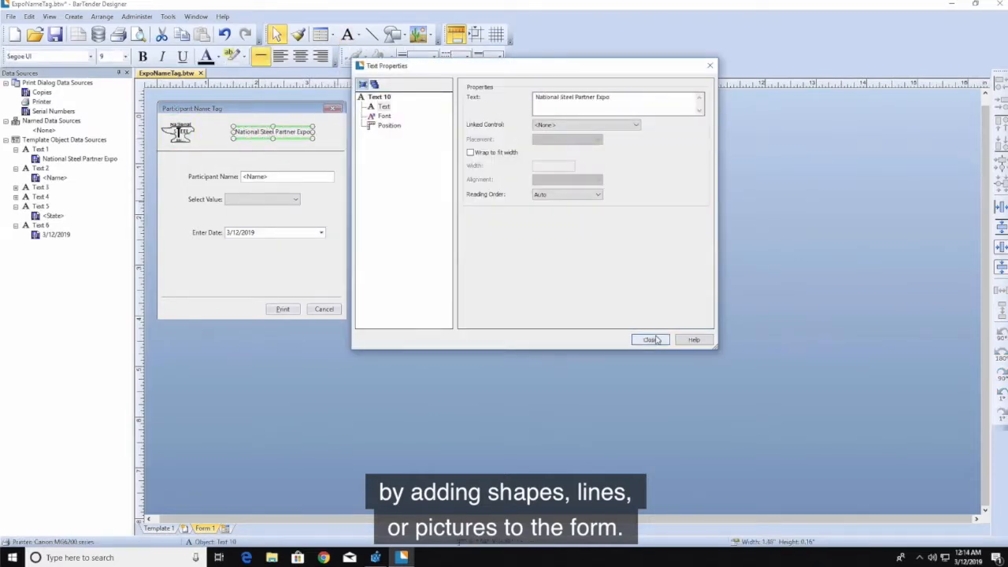
{"action": "left_click", "coordinate": [655, 340]}
Format the header text in Franklin Gothic Book, bold and italic
{"action": "left_click", "coordinate": [90, 56]}
{"action": "left_click_drag", "start_coordinate": [173, 298], "coordinate": [173, 166]}
{"action": "left_click", "coordinate": [94, 234]}
{"action": "left_click", "coordinate": [142, 56]}
{"action": "left_click", "coordinate": [162, 56]}
Move the logo closer to the header text and center both together horizontally on the form
{"action": "left_click", "coordinate": [186, 122]}
{"action": "left_click_drag", "start_coordinate": [186, 123], "coordinate": [193, 124]}
{"action": "left_click", "coordinate": [257, 133], "text": "shift"}
{"action": "left_click", "coordinate": [998, 246]}
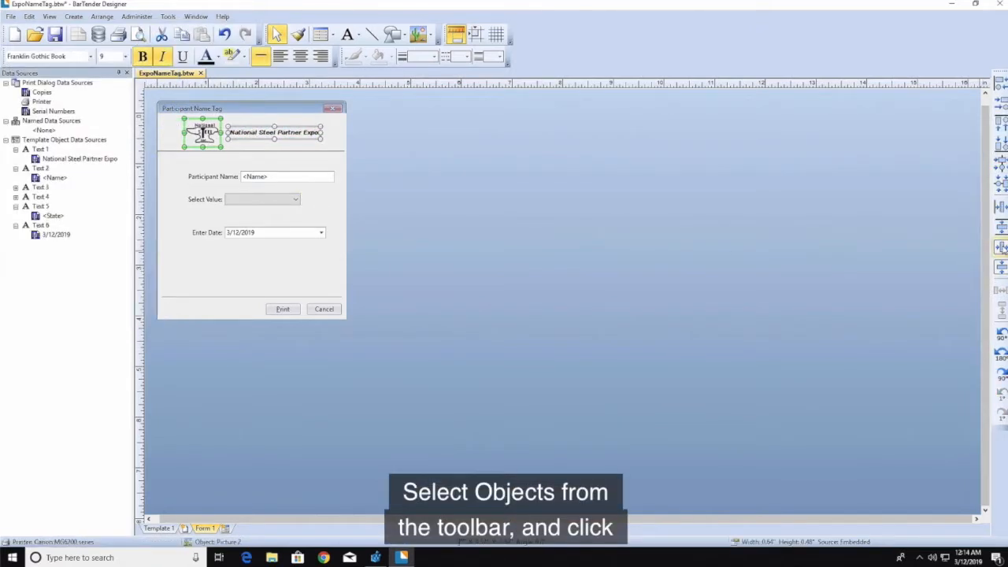
Set the form's background color to white
{"action": "right_click", "coordinate": [254, 241]}
{"action": "left_click", "coordinate": [264, 313]}
{"action": "left_click", "coordinate": [386, 107]}
{"action": "left_click", "coordinate": [555, 156]}
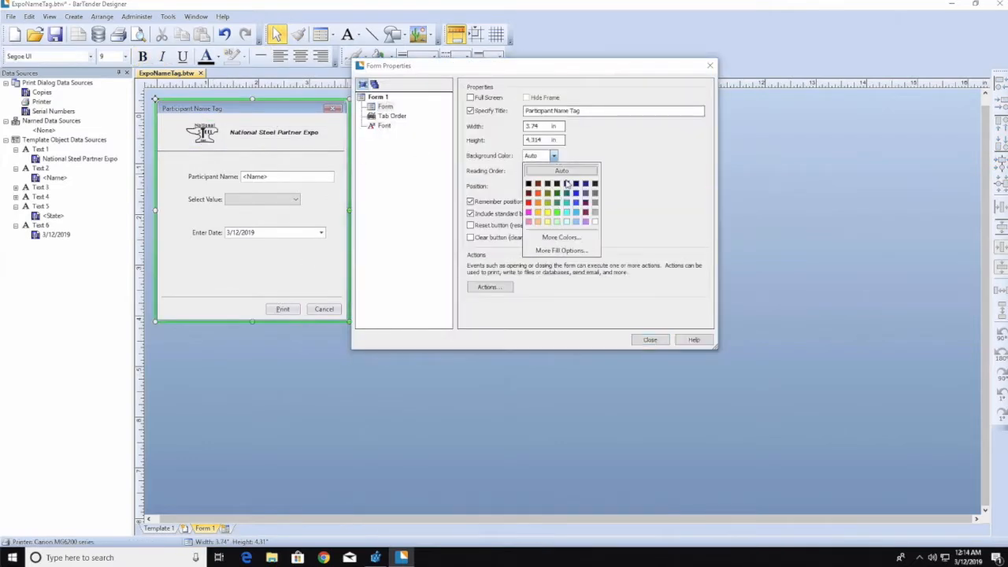
{"action": "left_click", "coordinate": [589, 221]}
{"action": "left_click", "coordinate": [654, 339]}
Shift the Participant Name control left, place the narrowed dropdown list and date picker side by side below it, and shorten the form to fit
{"action": "left_click_drag", "start_coordinate": [276, 171], "coordinate": [252, 167]}
{"action": "left_click_drag", "start_coordinate": [248, 198], "coordinate": [223, 202]}
{"action": "left_click_drag", "start_coordinate": [265, 228], "coordinate": [317, 197]}
{"action": "left_click_drag", "start_coordinate": [372, 204], "coordinate": [319, 204]}
{"action": "left_click", "coordinate": [239, 317]}
{"action": "left_click_drag", "start_coordinate": [252, 320], "coordinate": [252, 243]}
Change the dropdown list's label text to "Chapter:"
{"action": "right_click", "coordinate": [182, 203]}
{"action": "left_click", "coordinate": [206, 311]}
{"action": "type", "text": "Chapter:"}
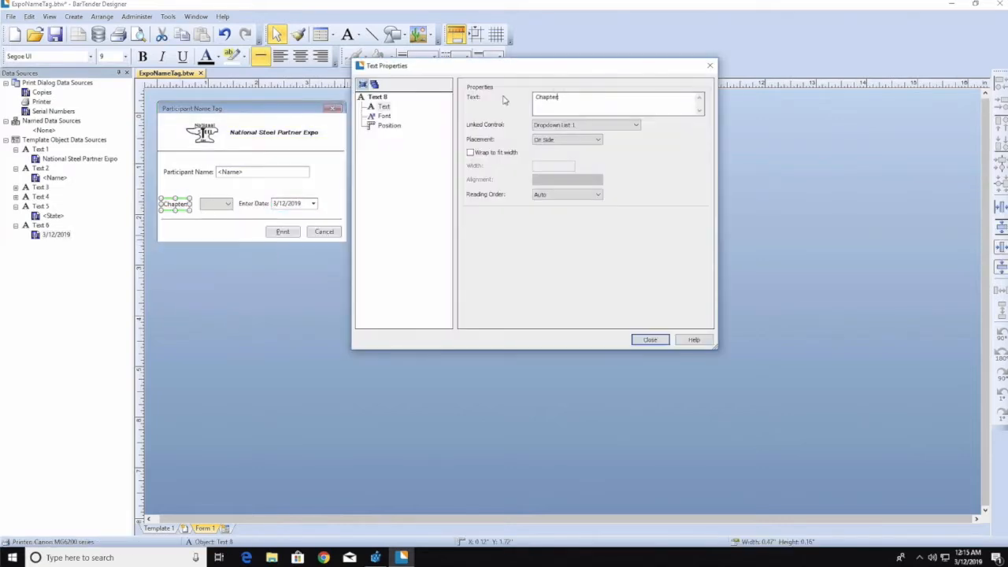
{"action": "left_click", "coordinate": [649, 340]}
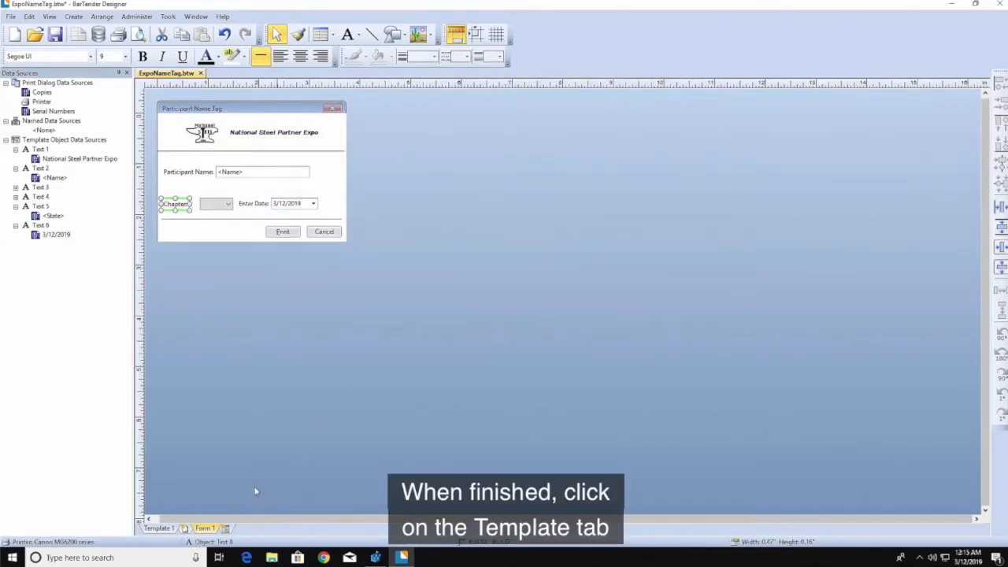
Return to Template 1 and open its print preview to bring up the data entry form
{"action": "left_click", "coordinate": [157, 528]}
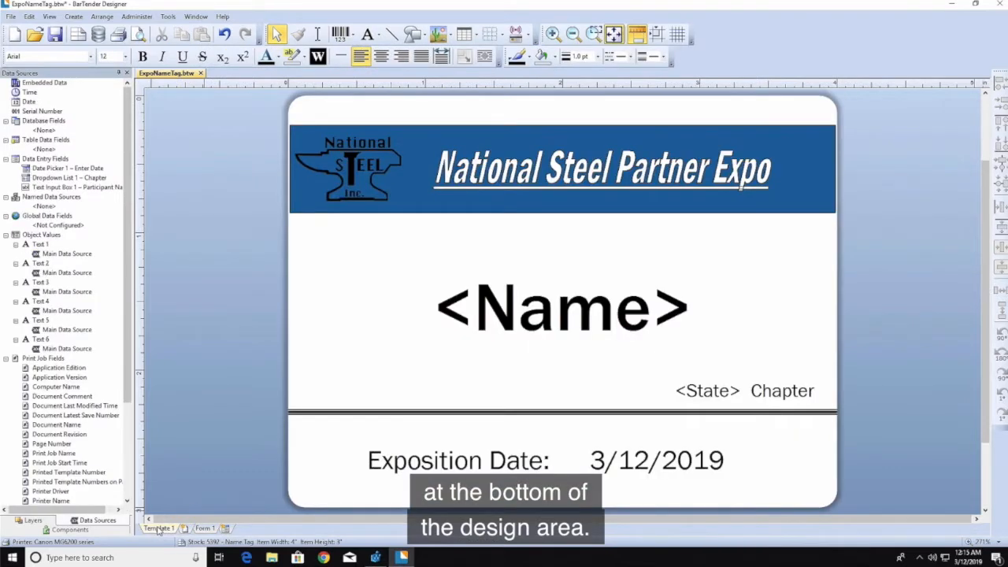
{"action": "left_click", "coordinate": [12, 16]}
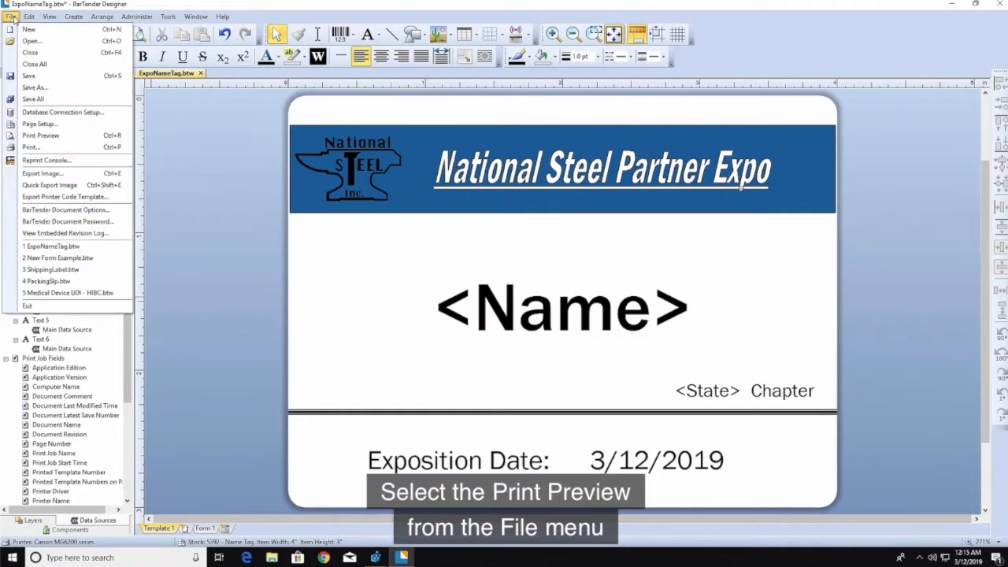
{"action": "left_click", "coordinate": [75, 135]}
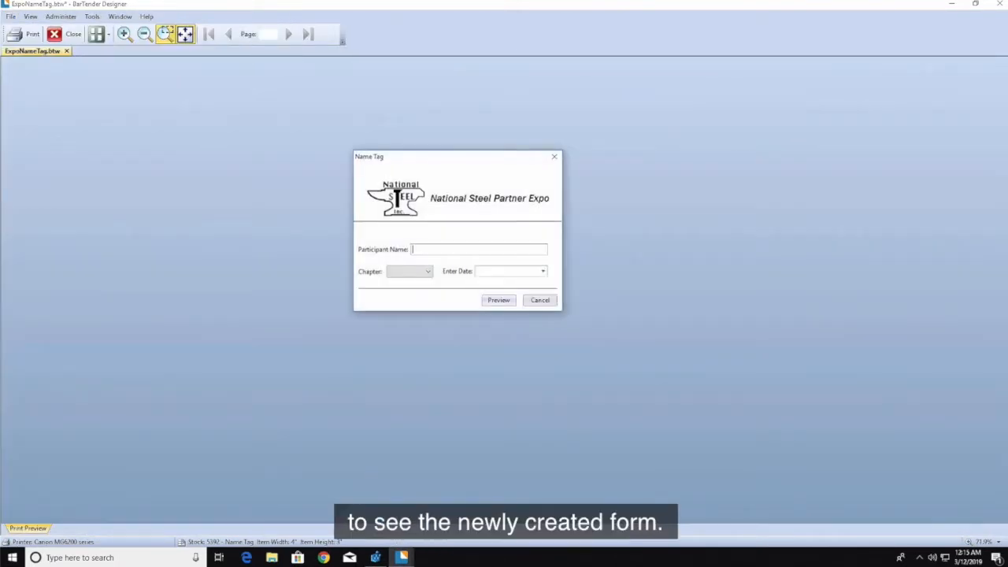
Fill in the participant's name, choose the New York chapter and the date 3/15/2019, and preview the name tag
{"action": "left_click", "coordinate": [421, 272]}
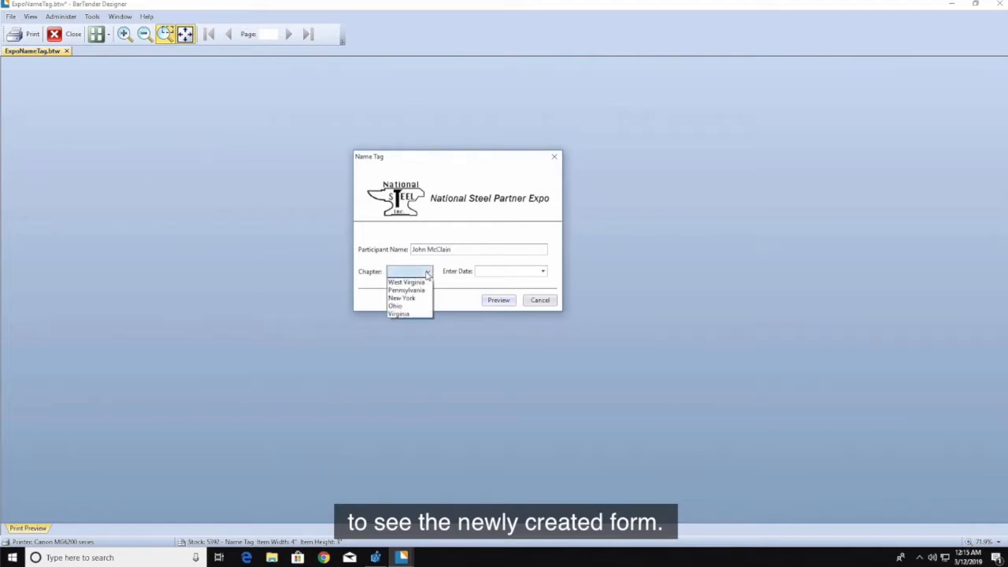
{"action": "left_click", "coordinate": [423, 300]}
{"action": "left_click", "coordinate": [543, 270]}
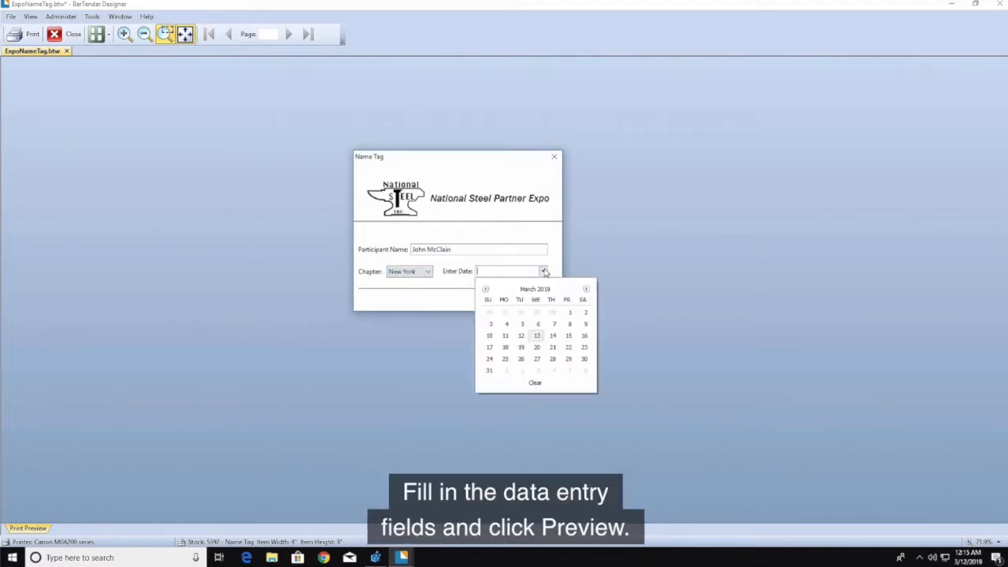
{"action": "left_click", "coordinate": [570, 337]}
{"action": "left_click", "coordinate": [508, 301]}
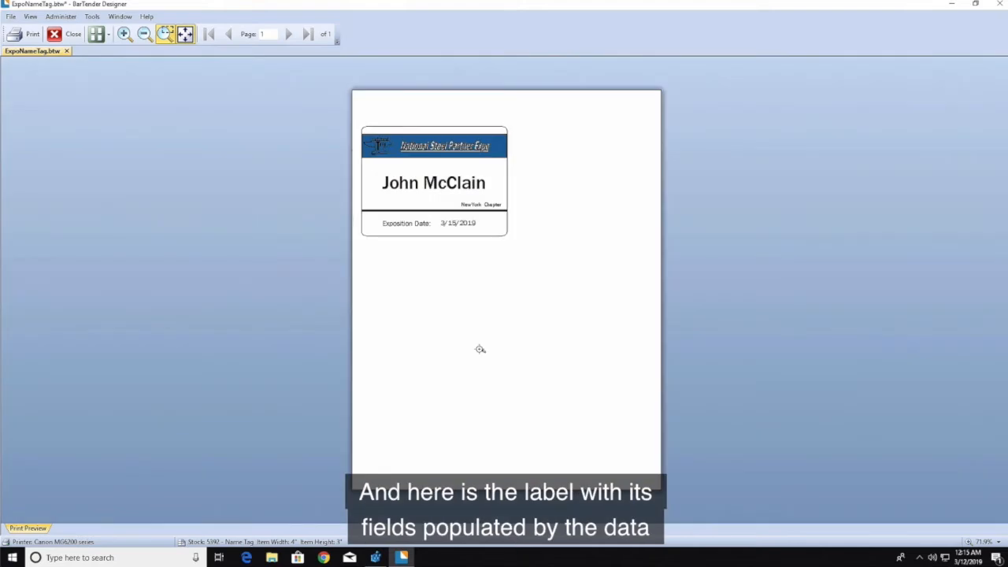